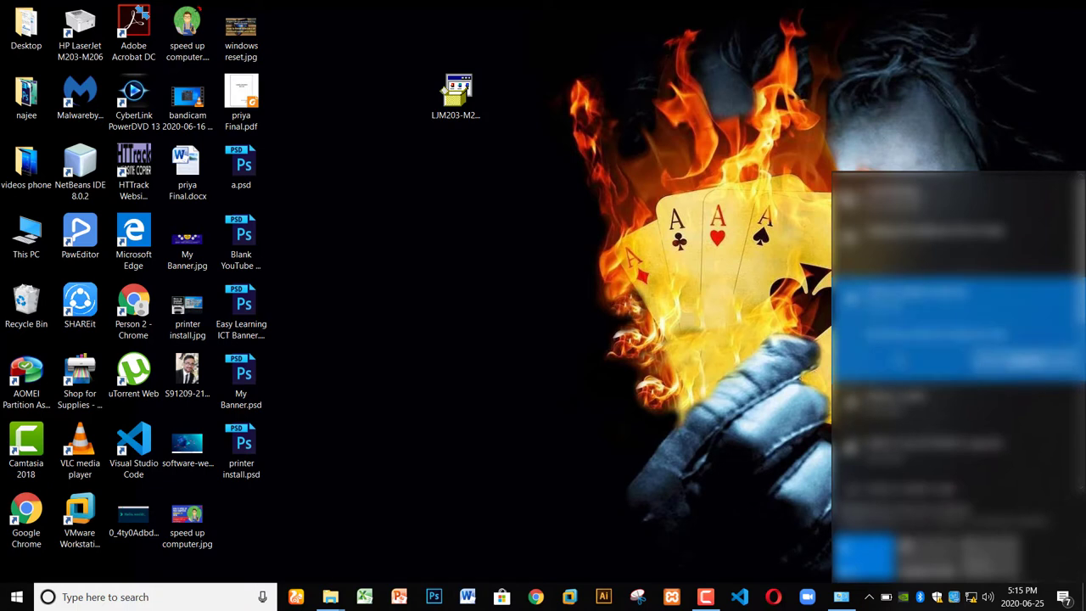
Open Chrome and go to the HP website, hp.com.
left_click(725, 459)
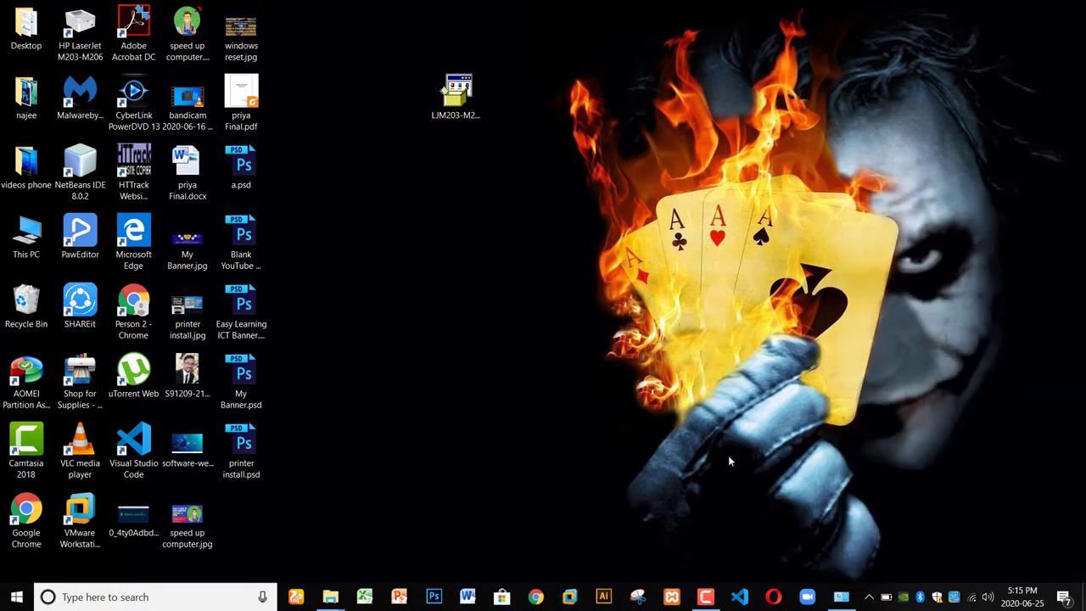
left_click(539, 597)
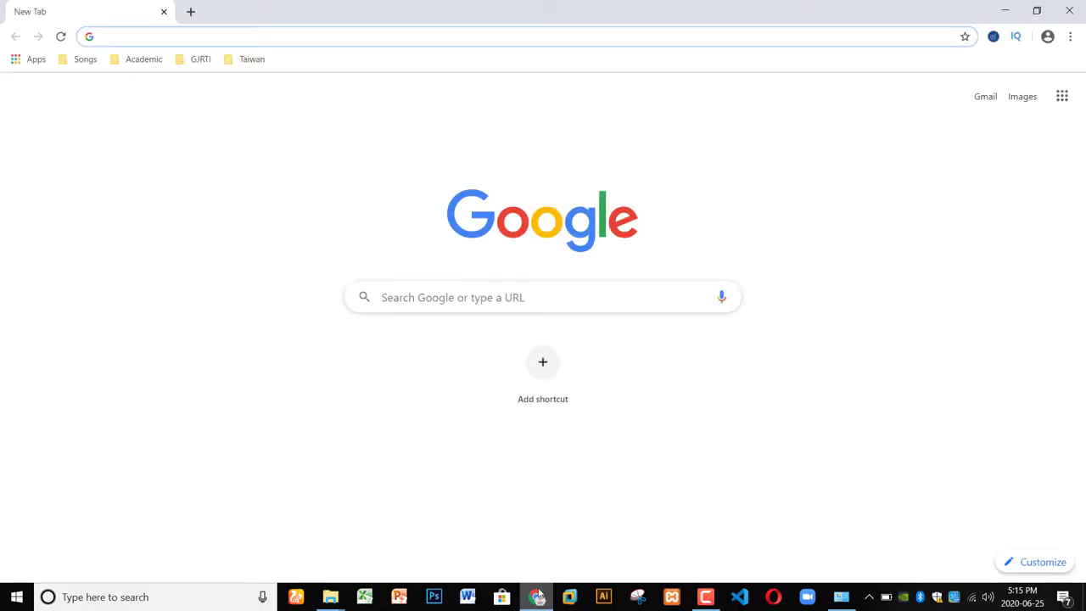
type("h")
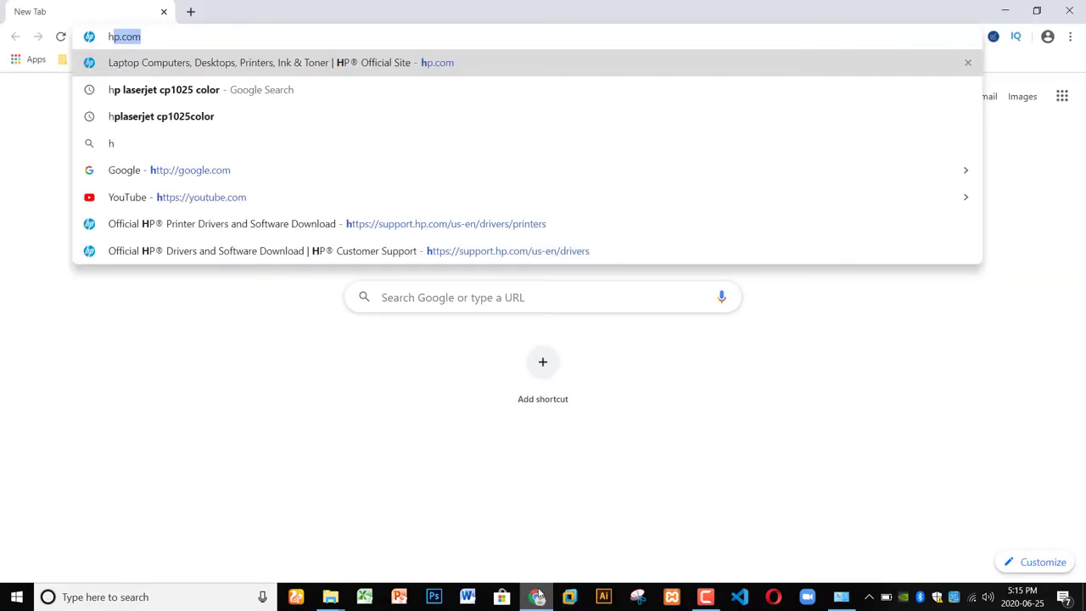
key("Return")
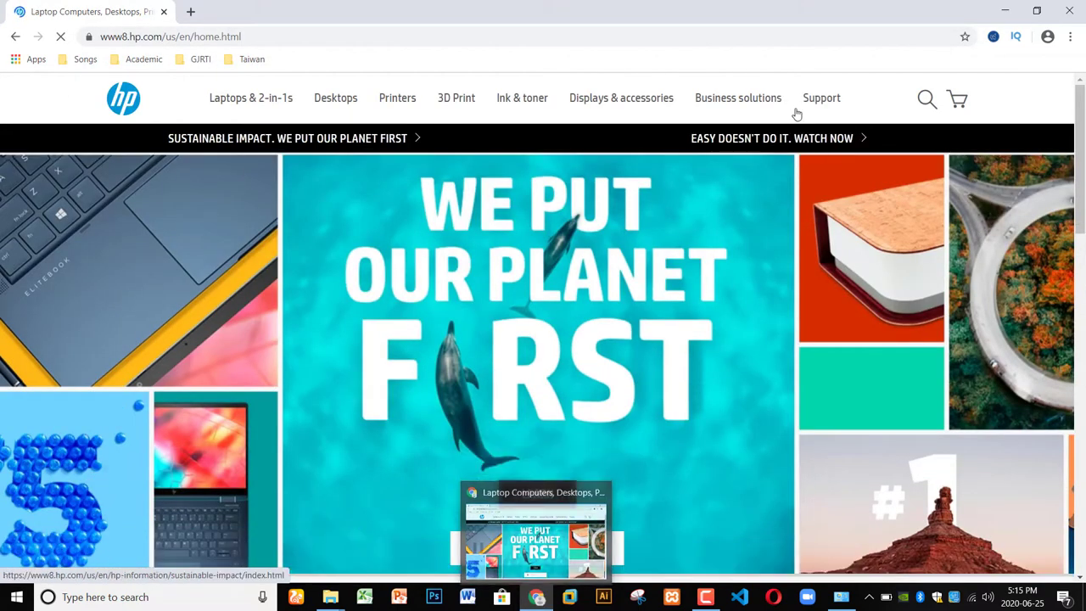
Open HP's Software & drivers support page and choose Printer as the product type.
mouse_move(808, 102)
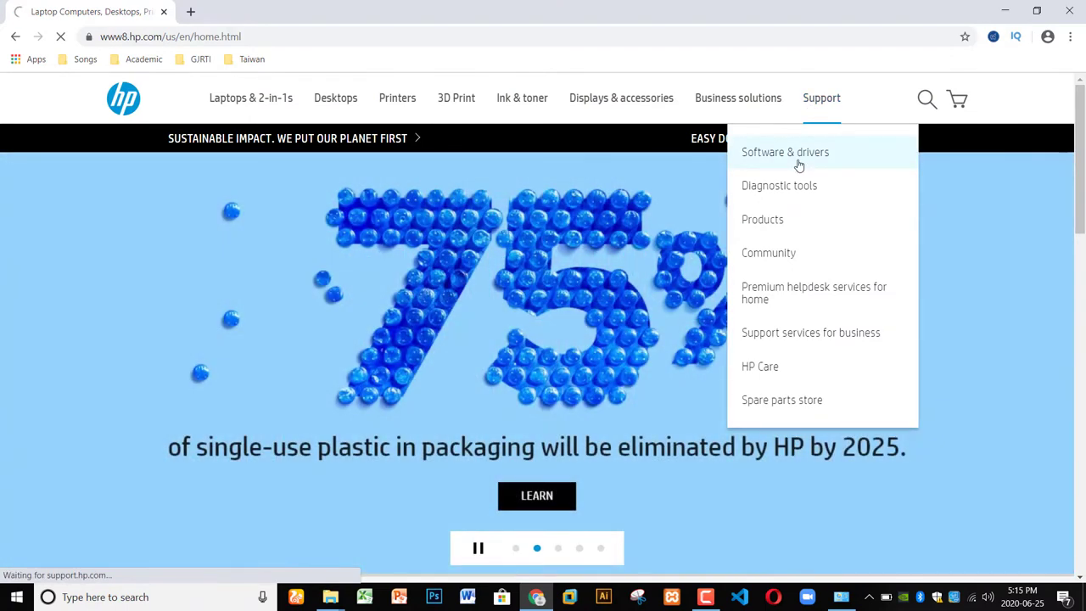
left_click(799, 165)
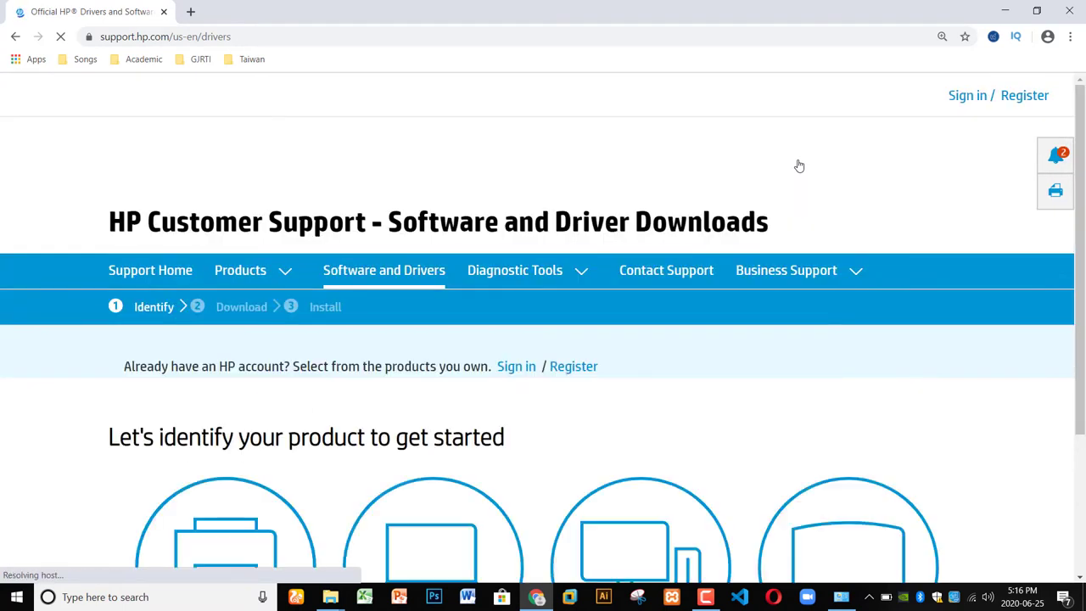
scroll(759, 315, "down", 3)
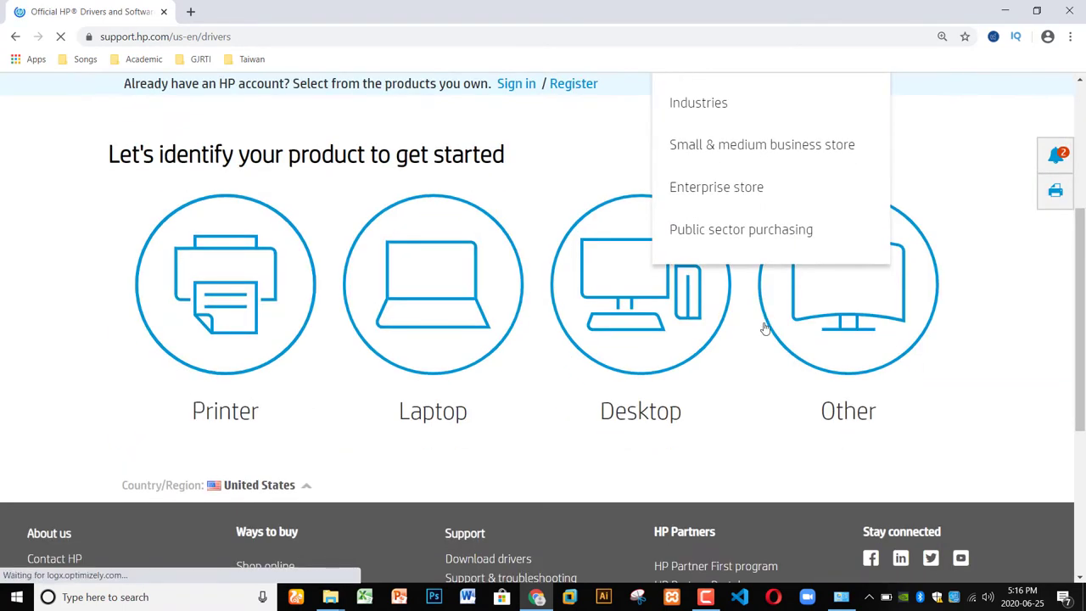
left_click(213, 301)
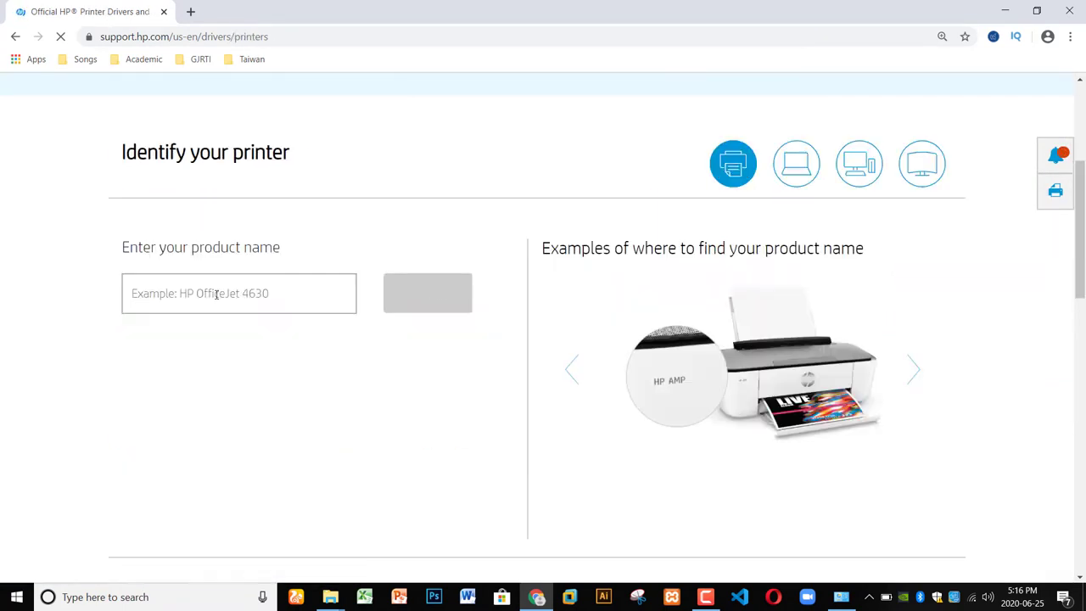
Look up the drivers for the product name "hp laserjet pro m203dw".
left_click(217, 294)
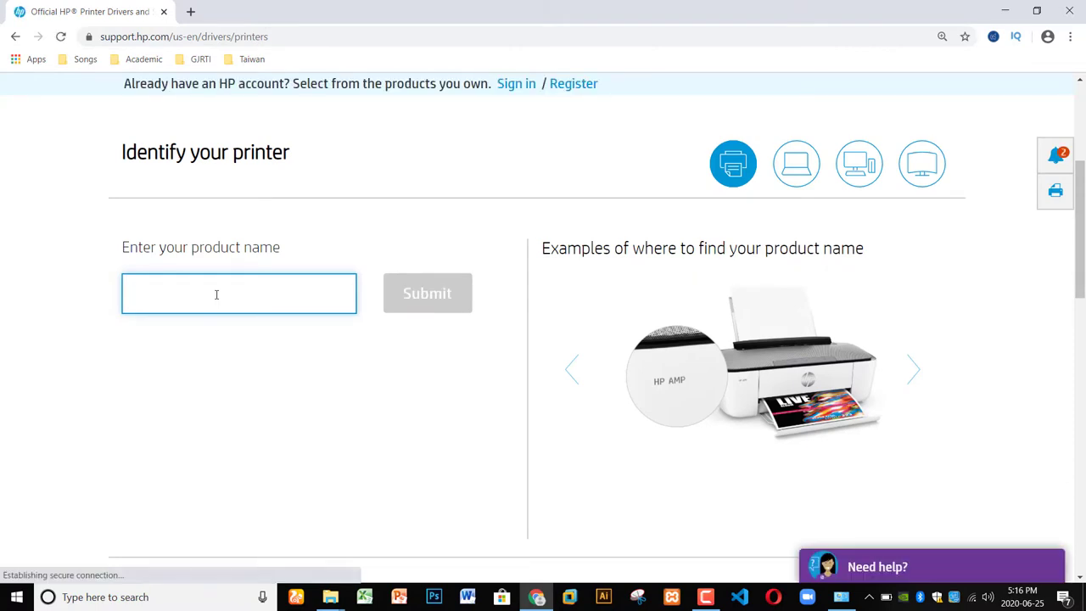
type("hp laser")
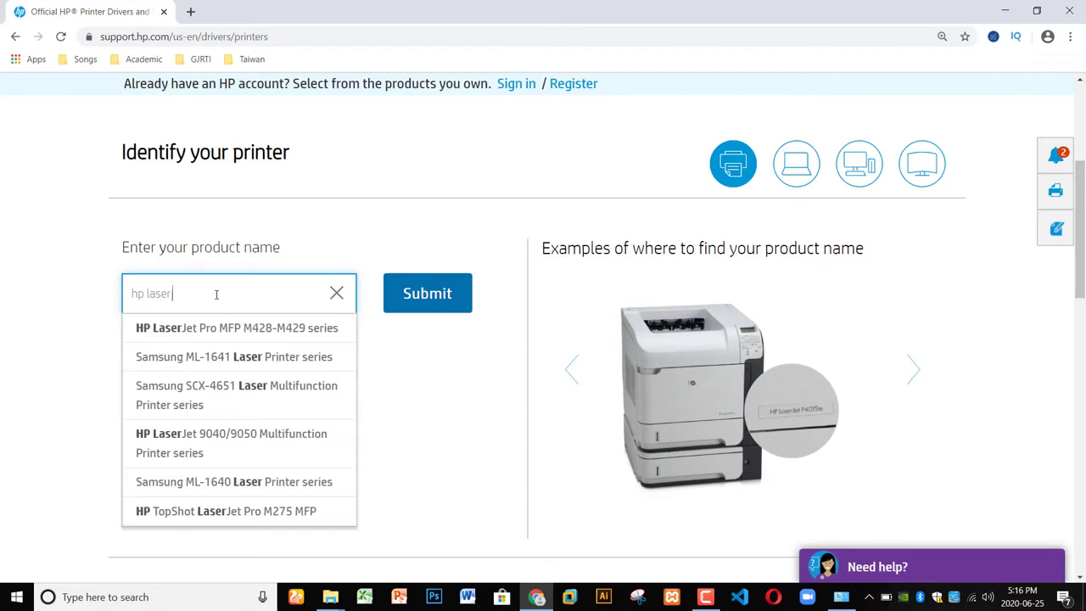
type("jet pro")
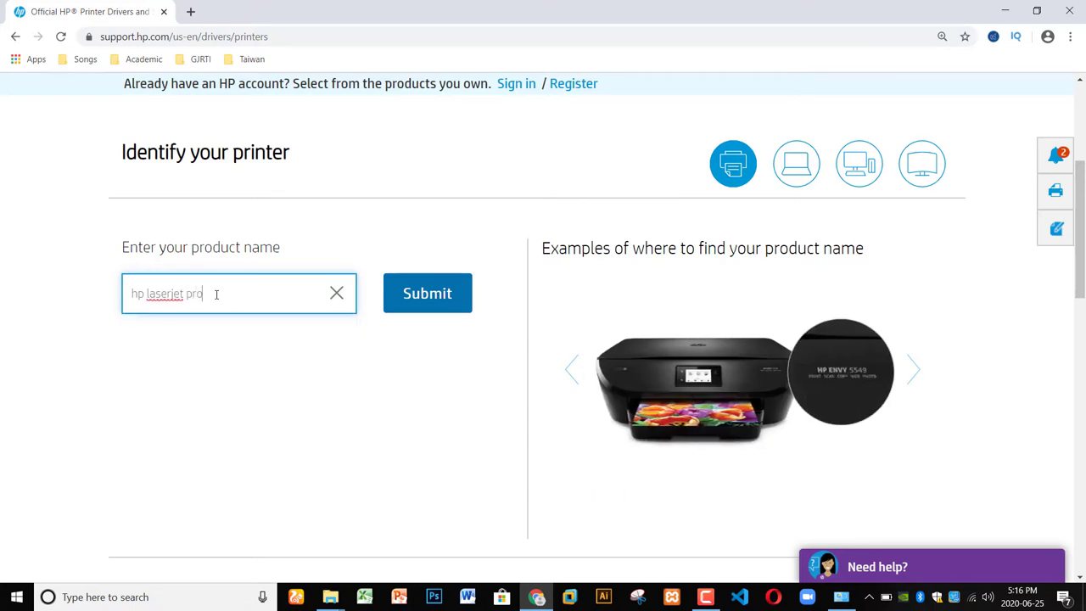
type(" m")
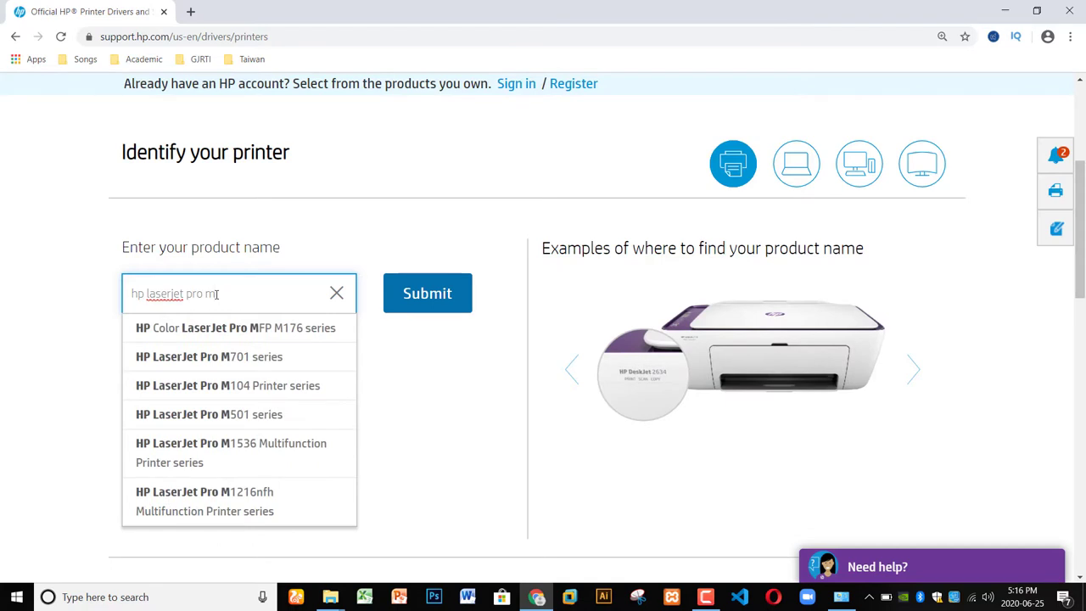
type("203")
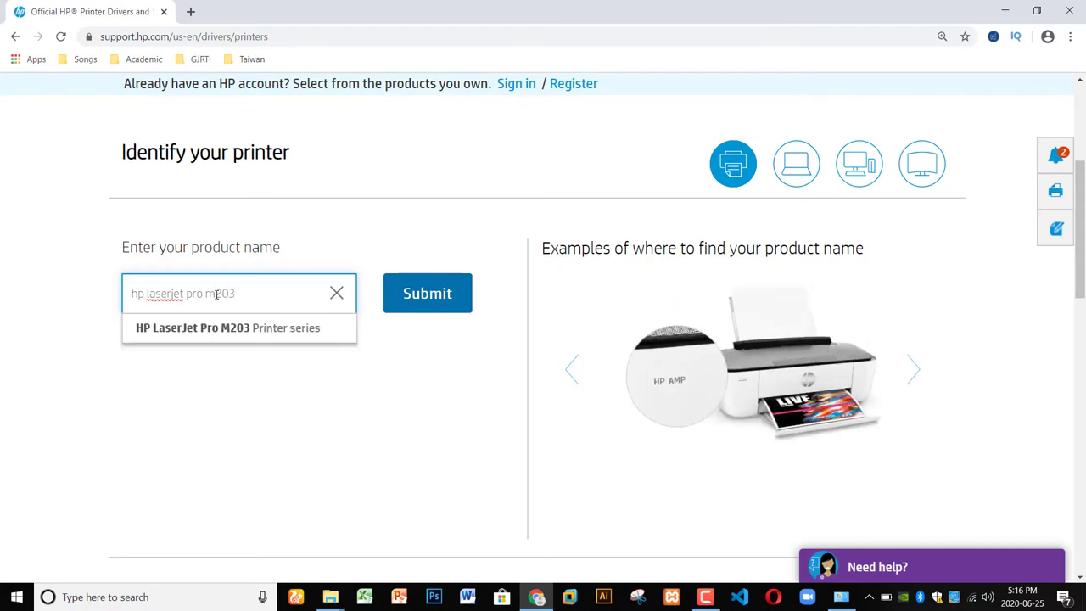
type("dw")
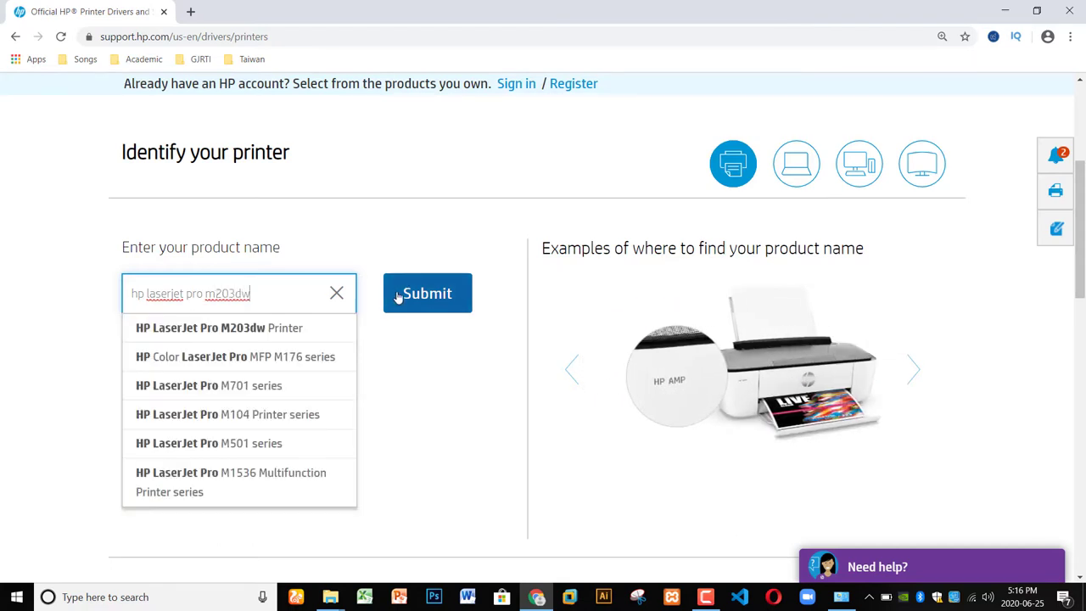
left_click(399, 295)
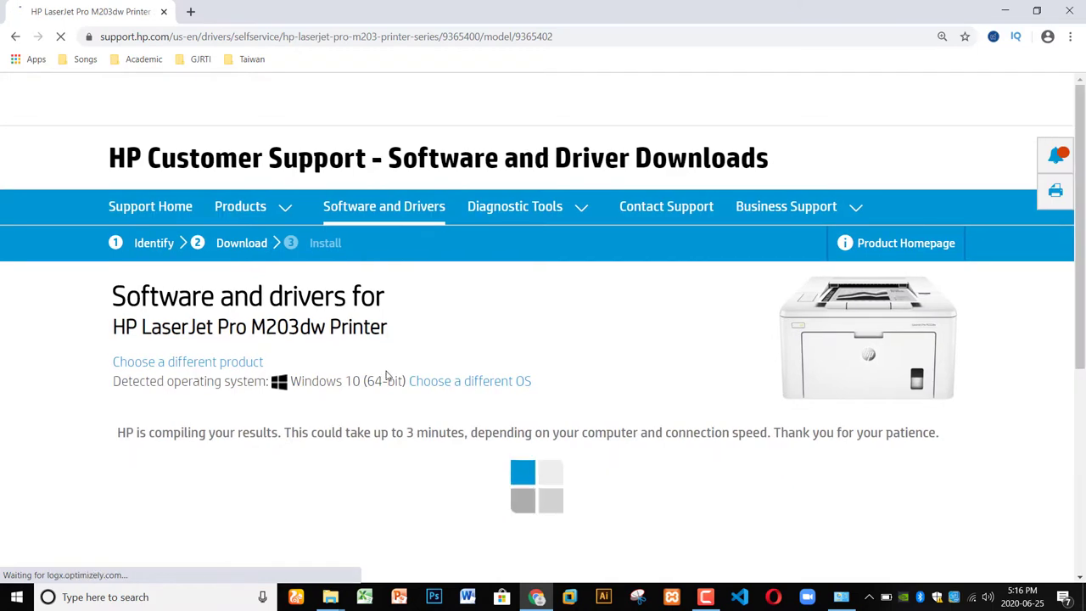
Expand Driver-Product Installation Software and examine the file size and details of the M203dw Full Feature Software and Drivers package.
scroll(383, 365, "down", 3)
scroll(383, 373, "up", 1)
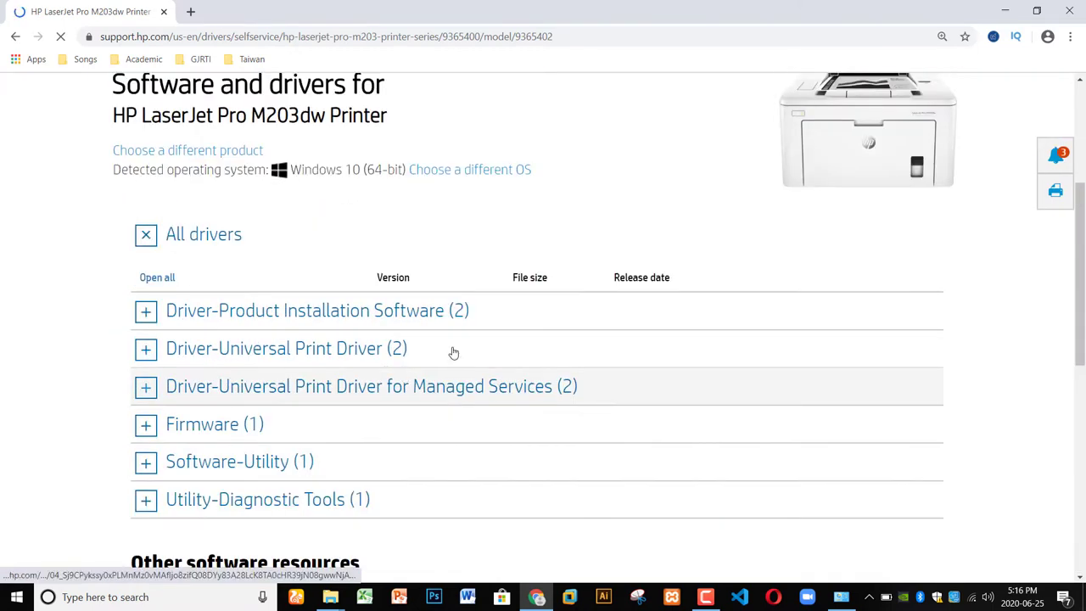
left_click(315, 315)
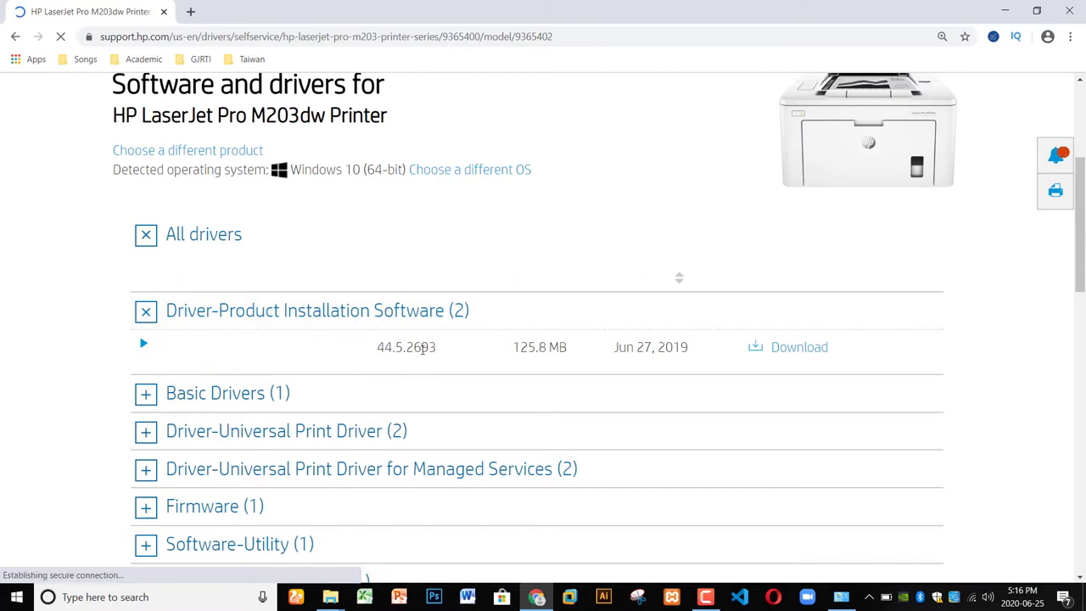
left_click_drag(512, 347, 569, 347)
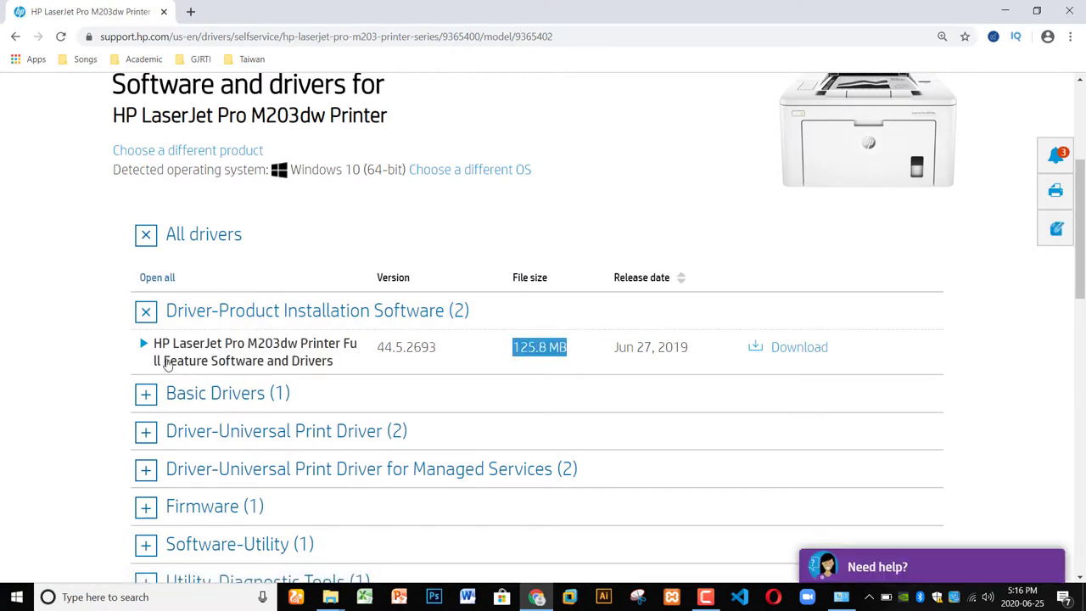
left_click_drag(167, 362, 358, 367)
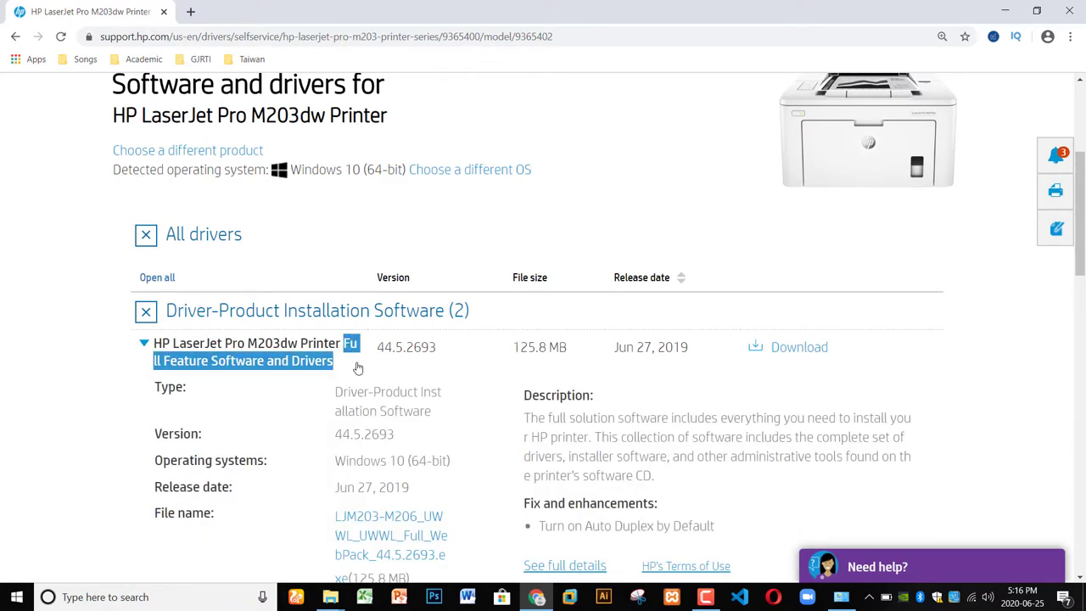
Start downloading the M203dw Full Feature Software and Drivers package and cancel that download.
left_click(807, 351)
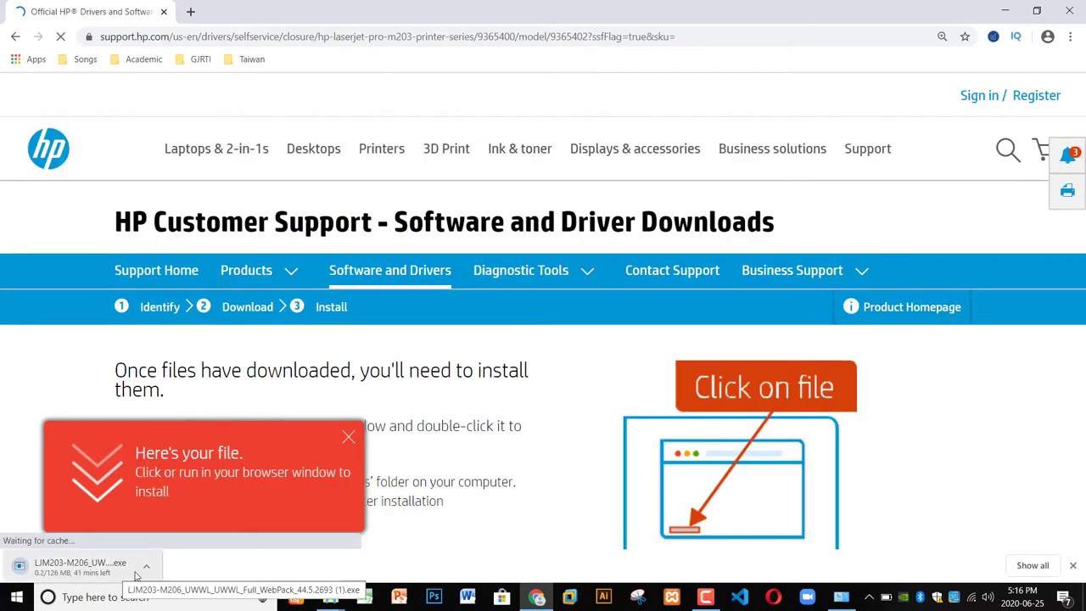
left_click(146, 566)
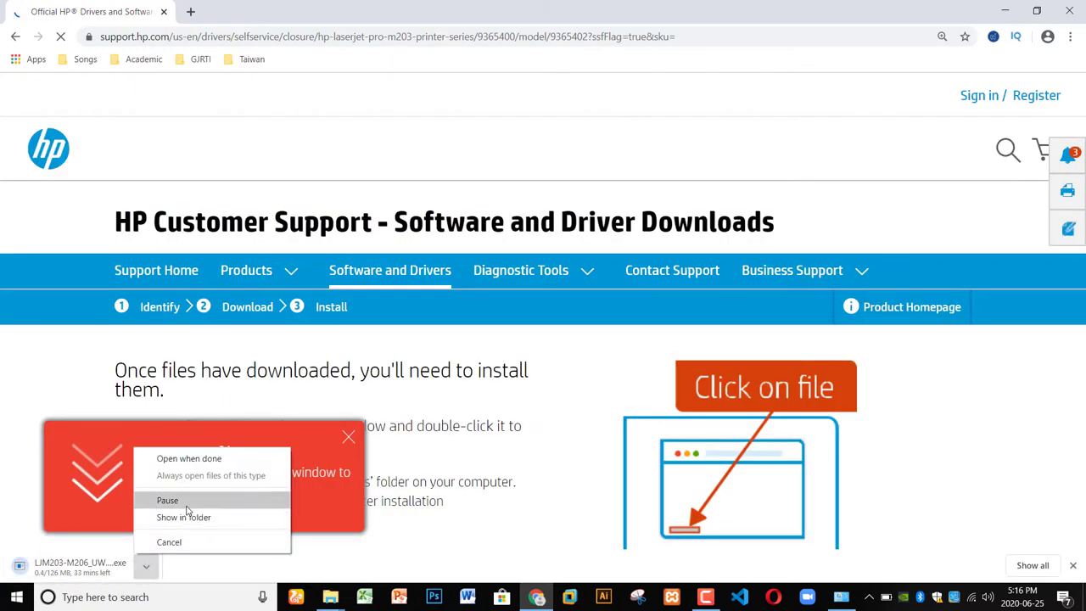
left_click(181, 542)
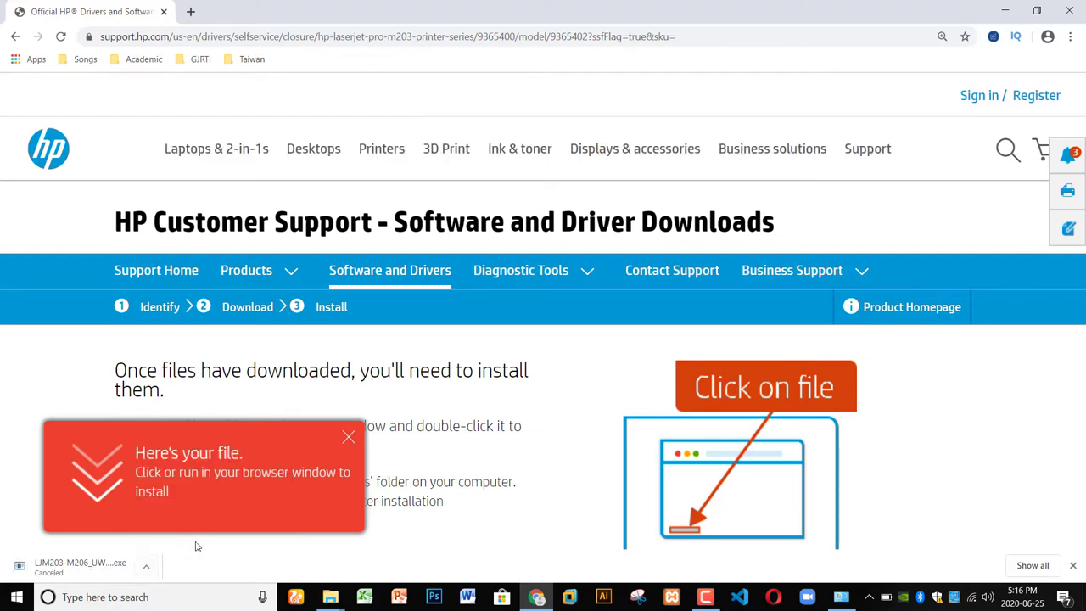
Minimize the browser, launch the LJM203-M206 Full WebPack 44.5.2693 installer from the desktop and continue from its "Let's get started" page.
left_click(1005, 10)
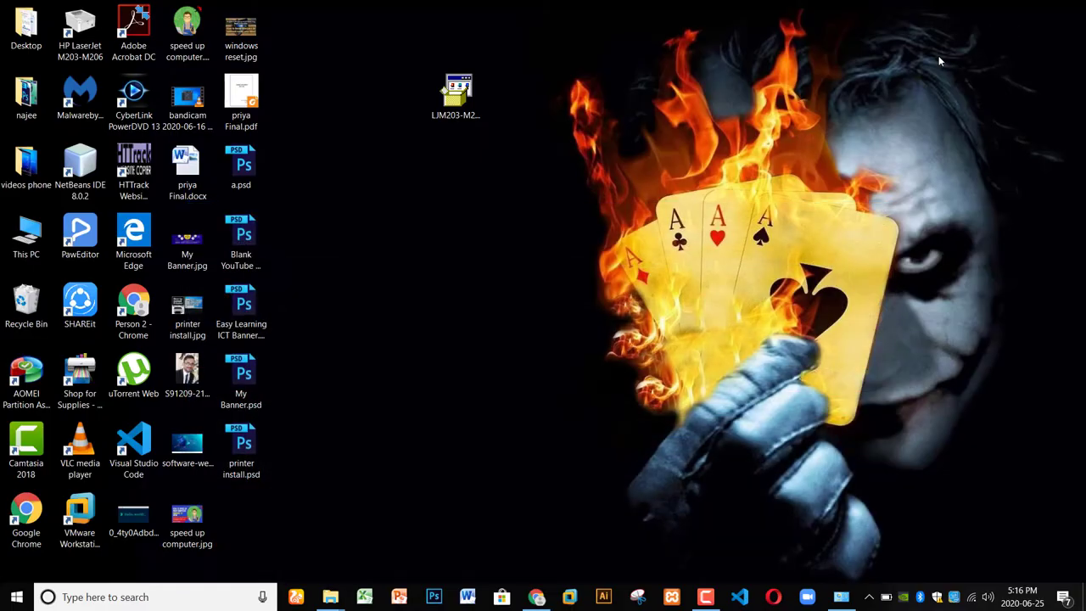
left_click(458, 88)
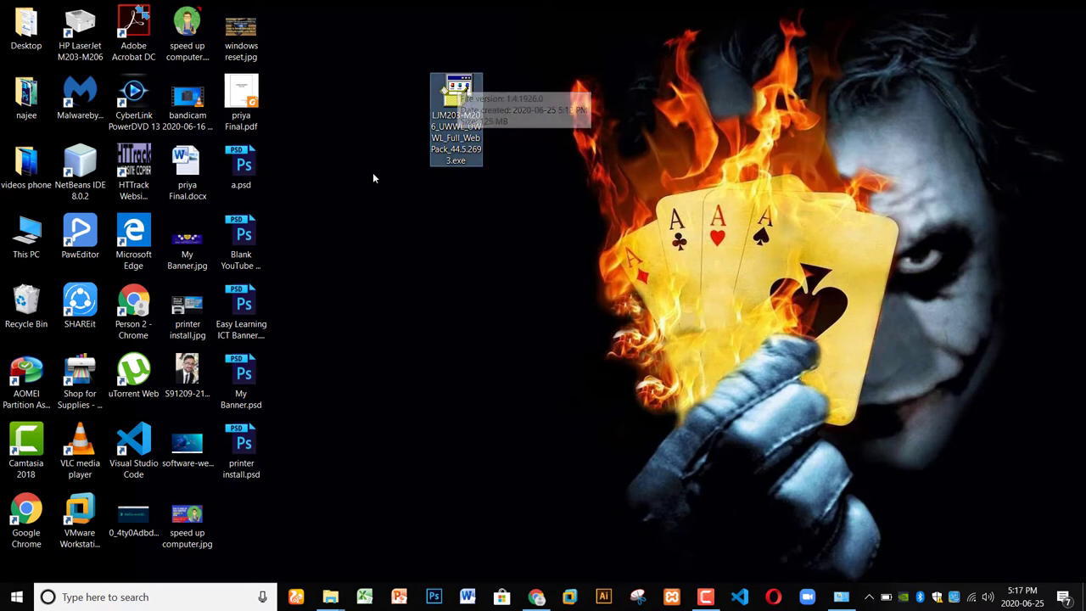
double_click(459, 97)
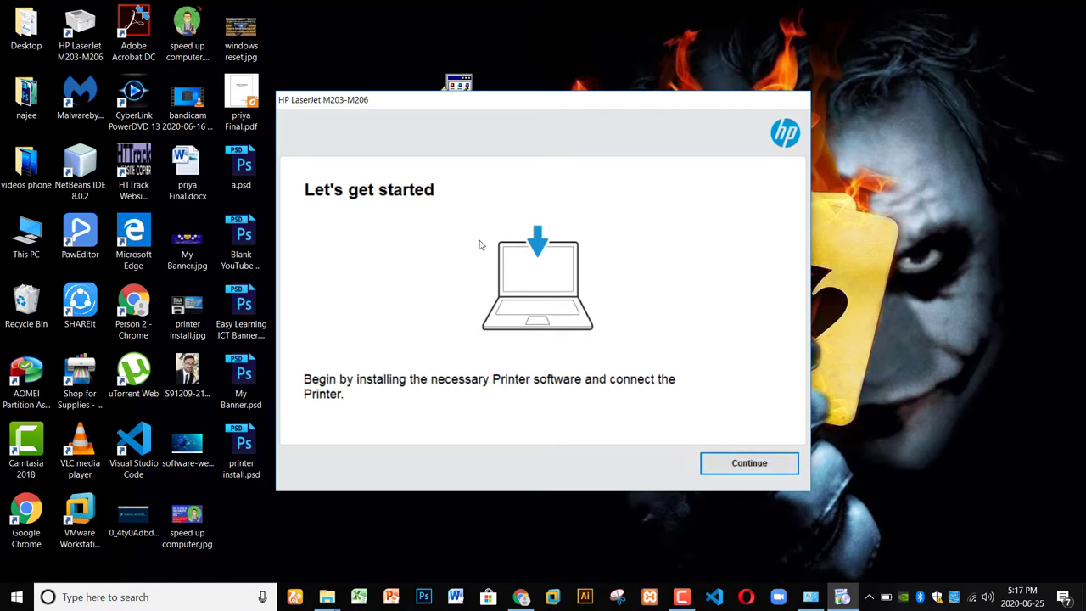
left_click(758, 462)
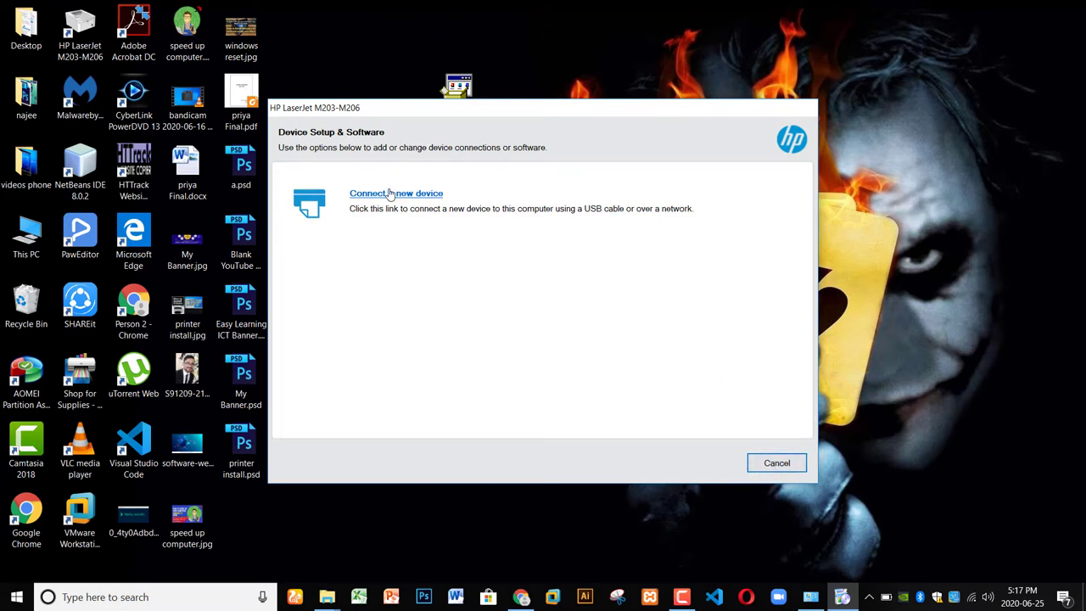
Choose to connect a new device and proceed with Automatic Setup (Recommended) as the connection option.
left_click(395, 197)
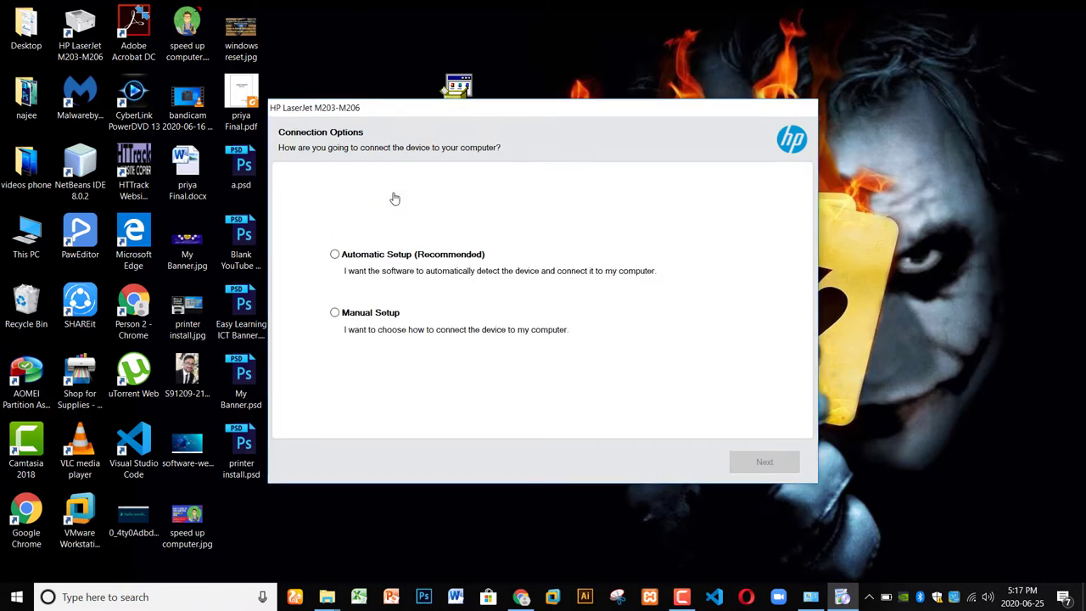
left_click(335, 255)
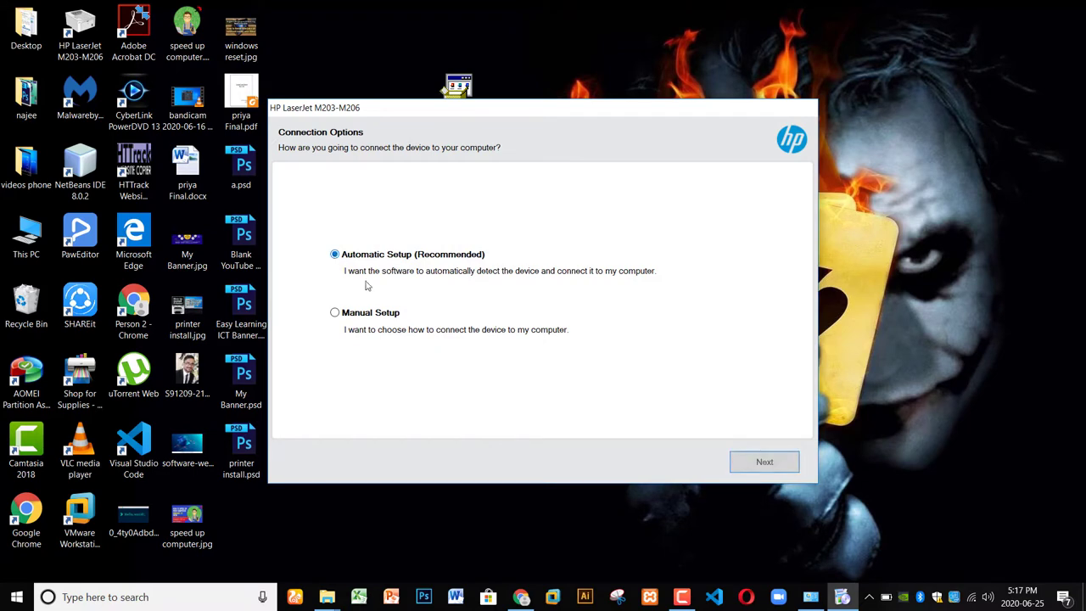
left_click(762, 460)
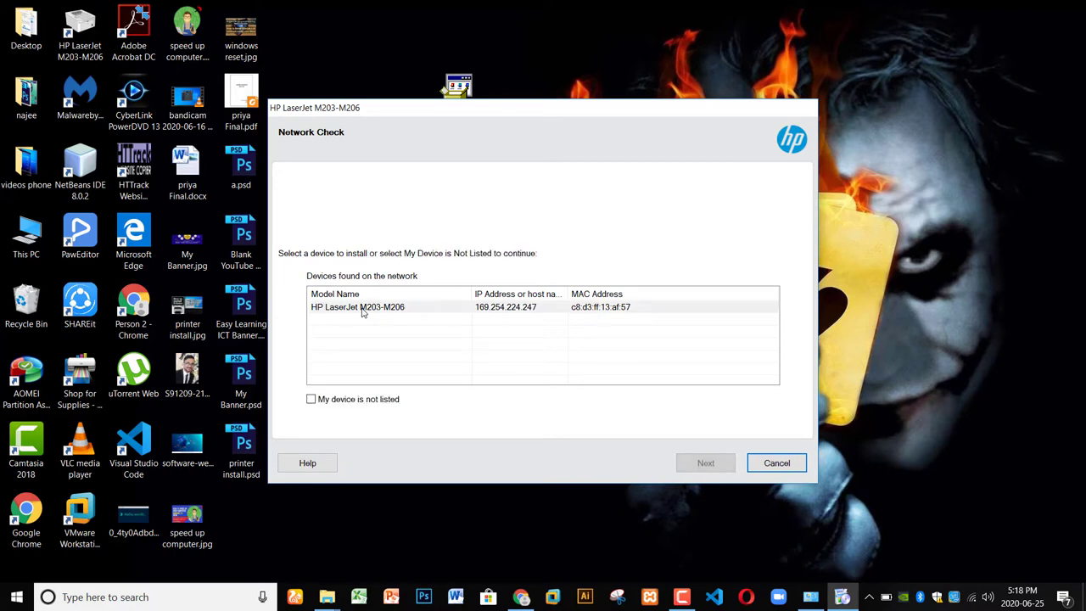
Select the HP LaserJet M203-M206 found on the network for installation and agree to turn on device sharing.
left_click(371, 312)
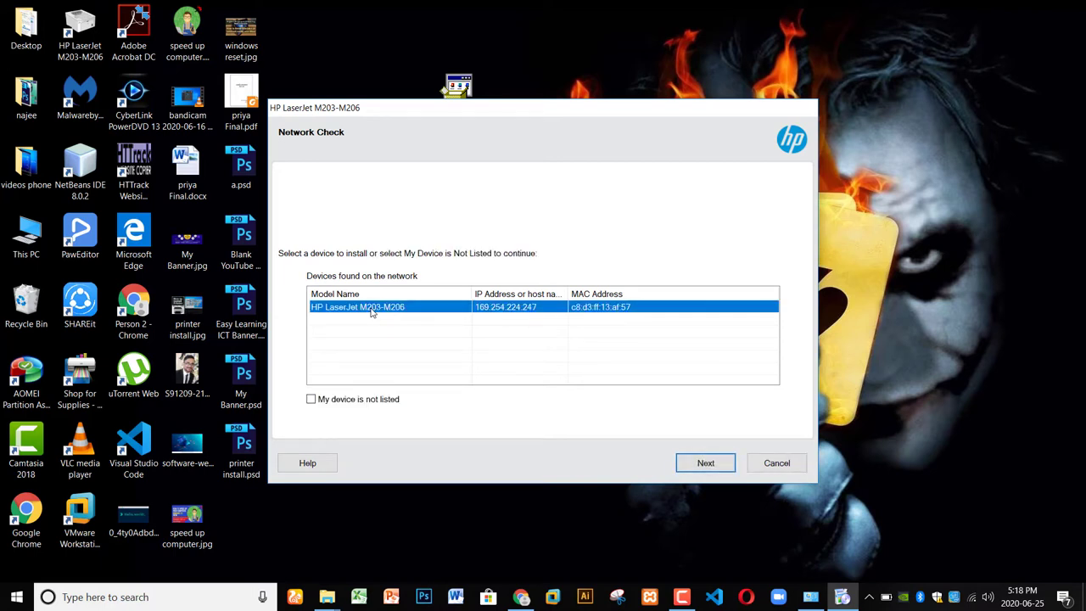
left_click(706, 463)
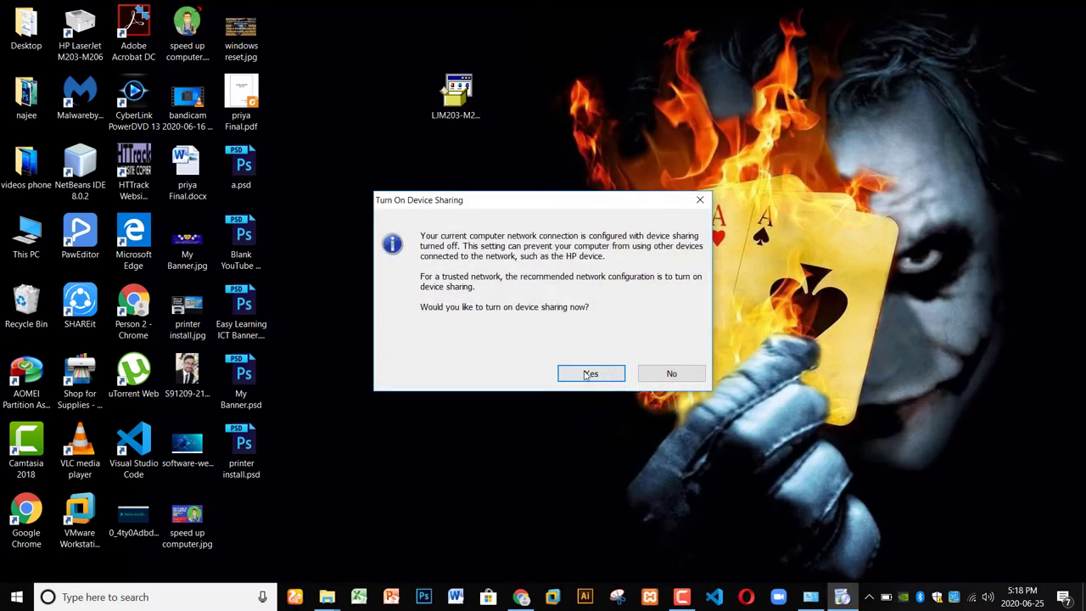
left_click(590, 376)
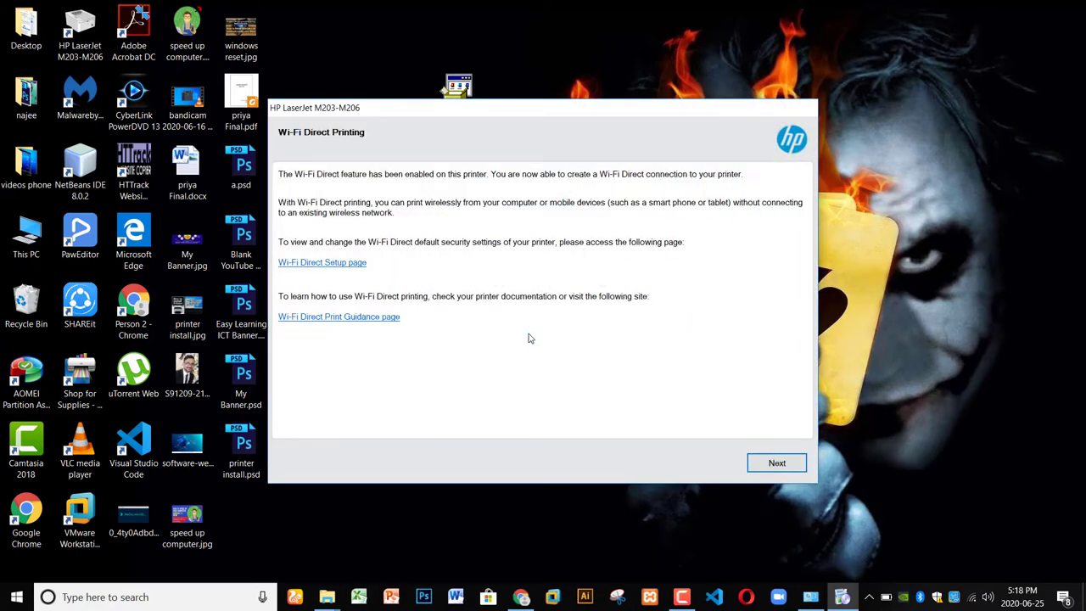
Continue past the Wi-Fi Direct Printing information and set the device's primary use to "In the home for personal use".
left_click(777, 464)
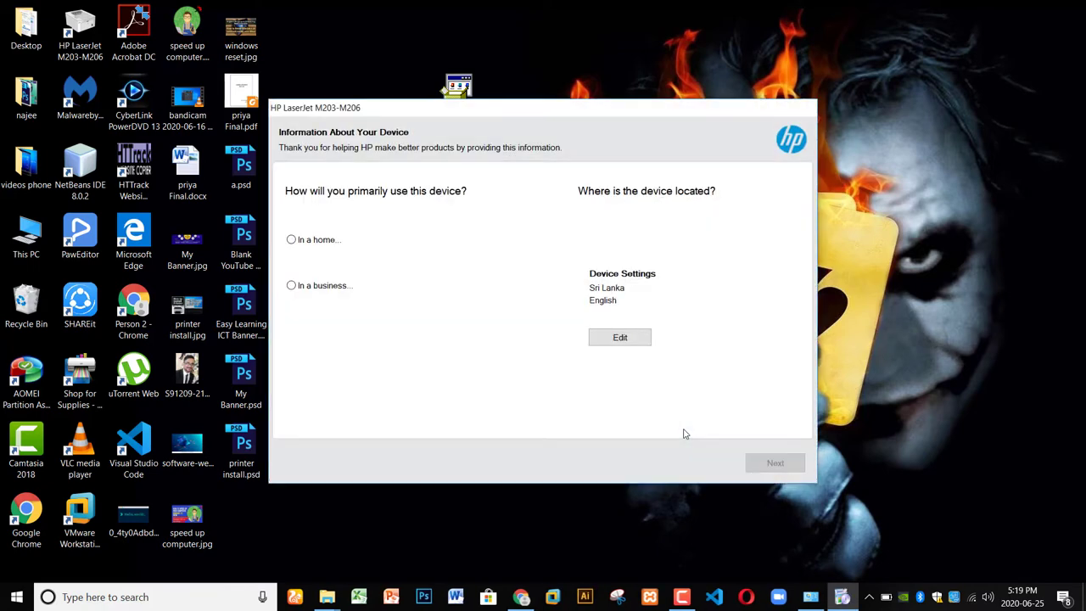
left_click(294, 242)
left_click(375, 265)
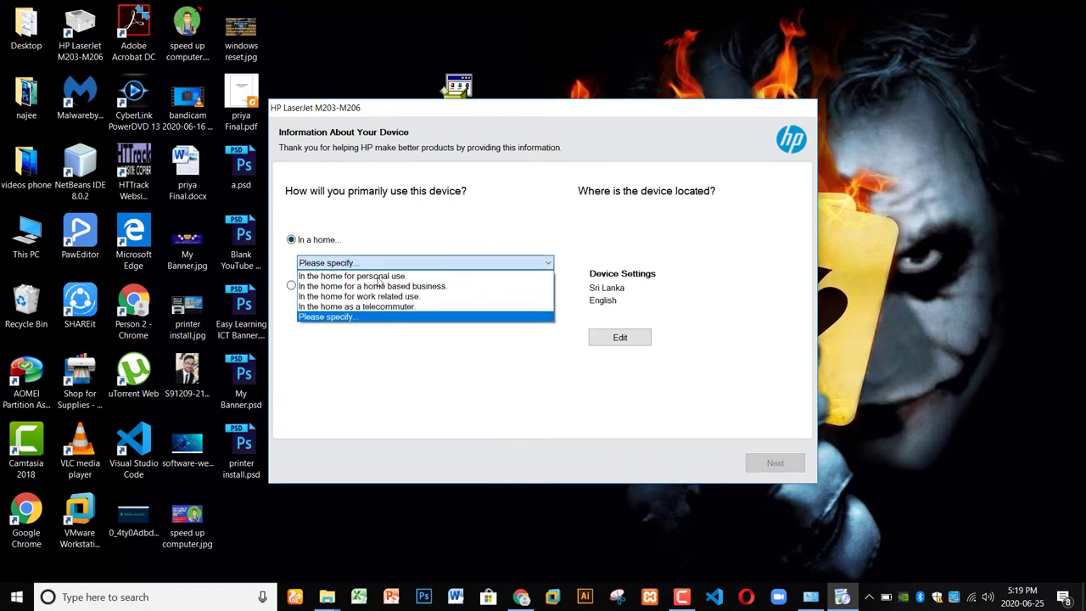
left_click(395, 277)
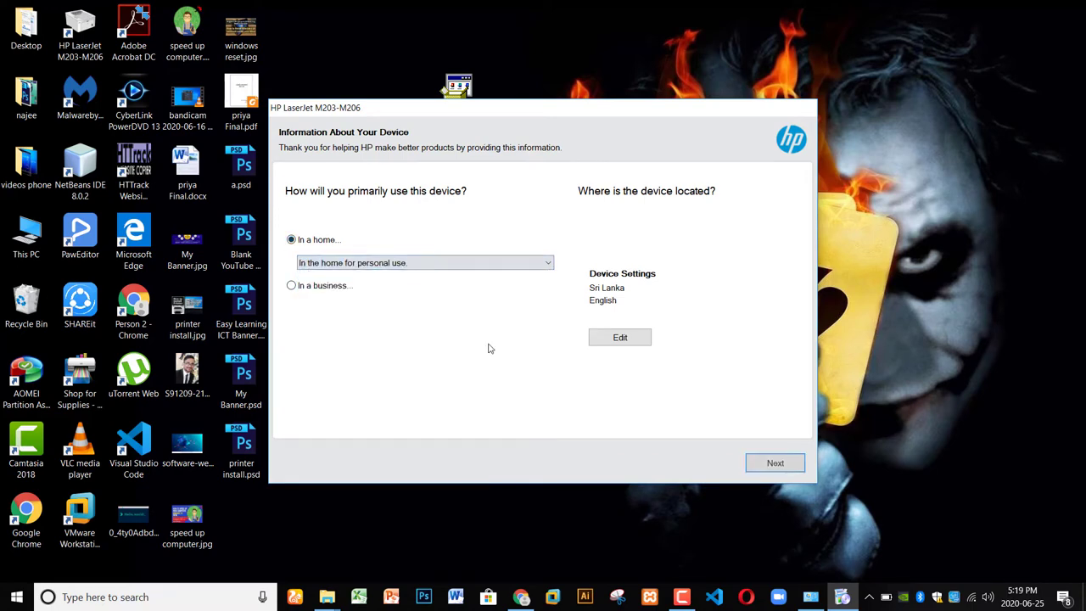
Submit the device usage information and complete the HP LaserJet M203-M206 setup.
left_click(774, 462)
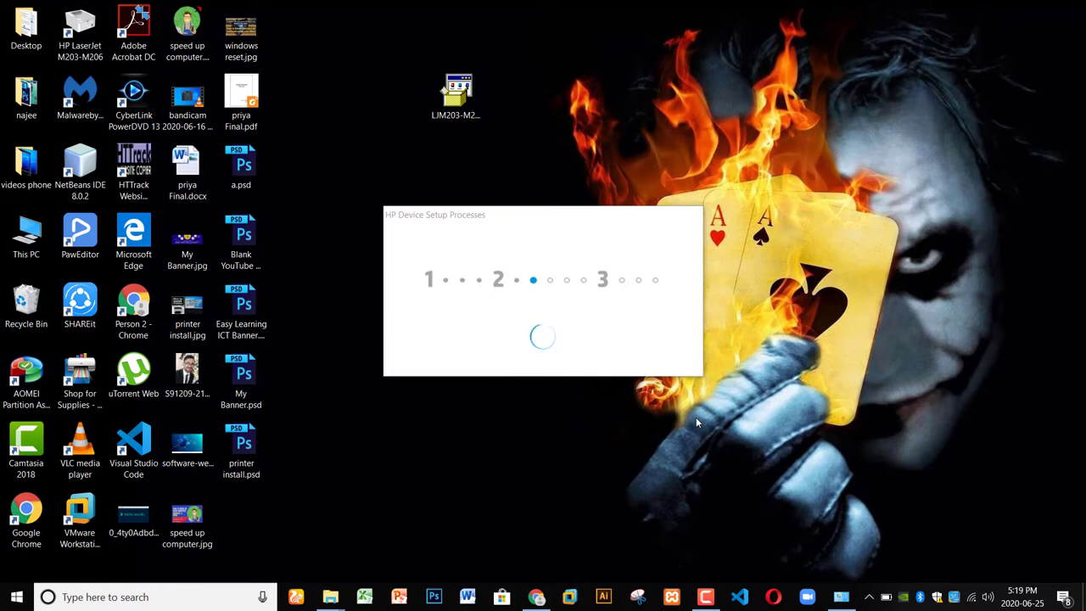
key("super")
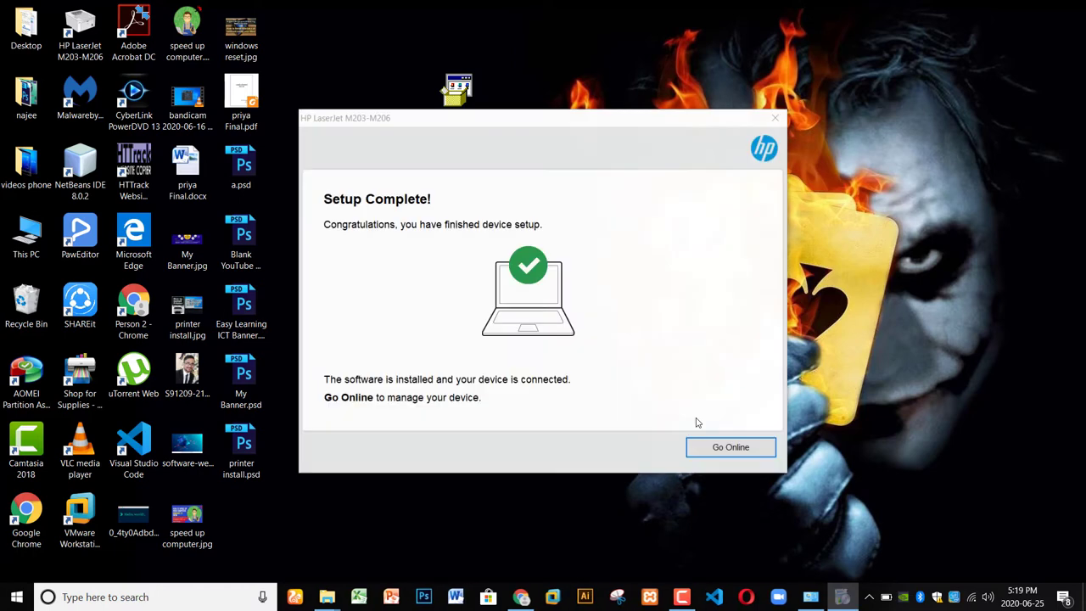
left_click(740, 450)
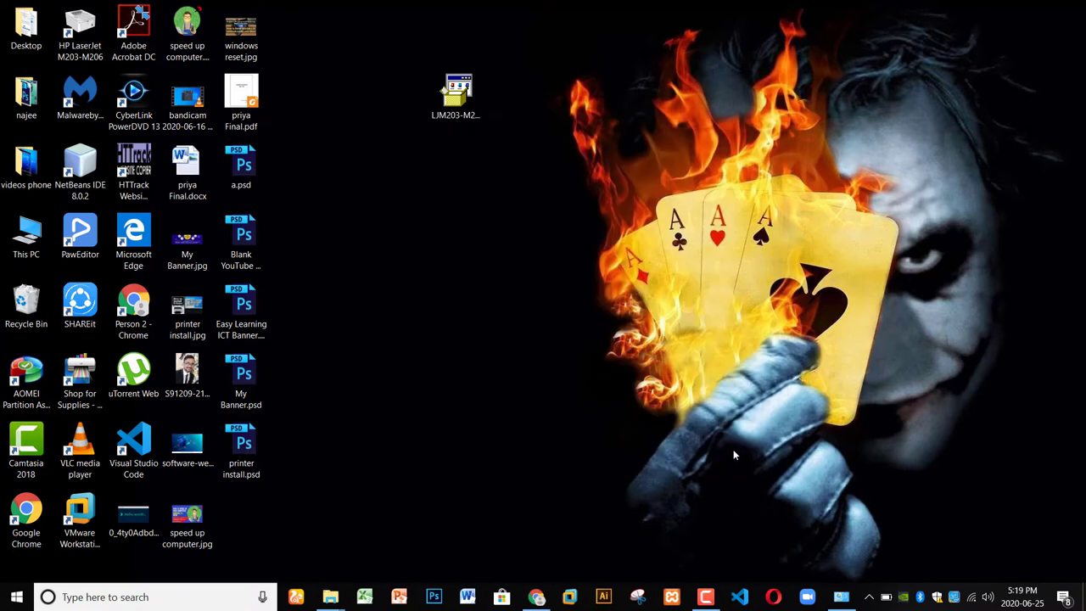
Open Devices and Printers through the Windows device settings and check the HP LaserJet M203-M206 PCL-6 (V4) (Network) printer entry.
left_click(841, 596)
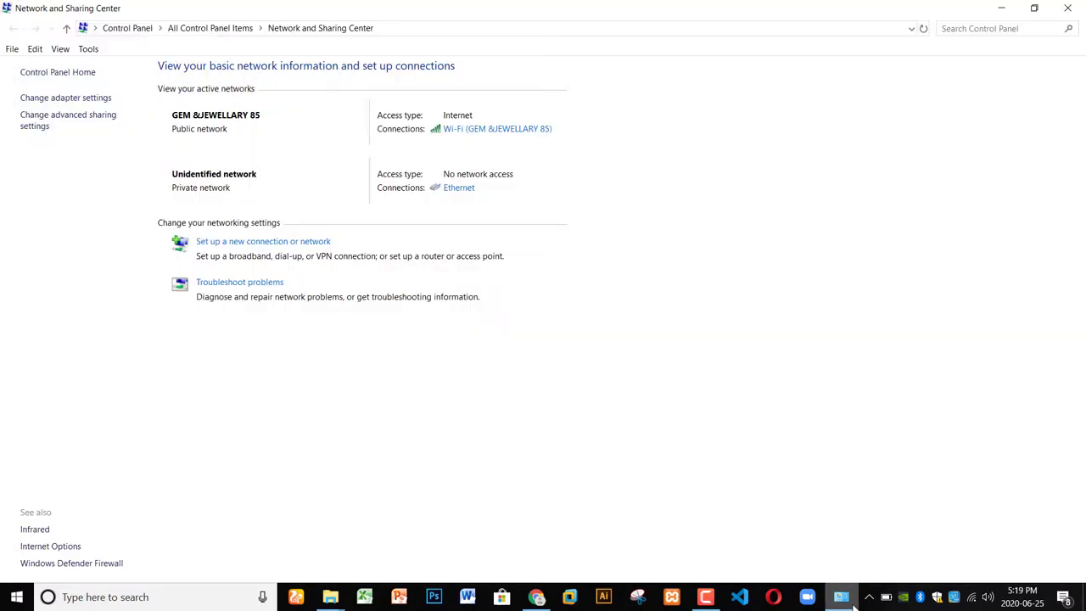
left_click(16, 596)
left_click(17, 531)
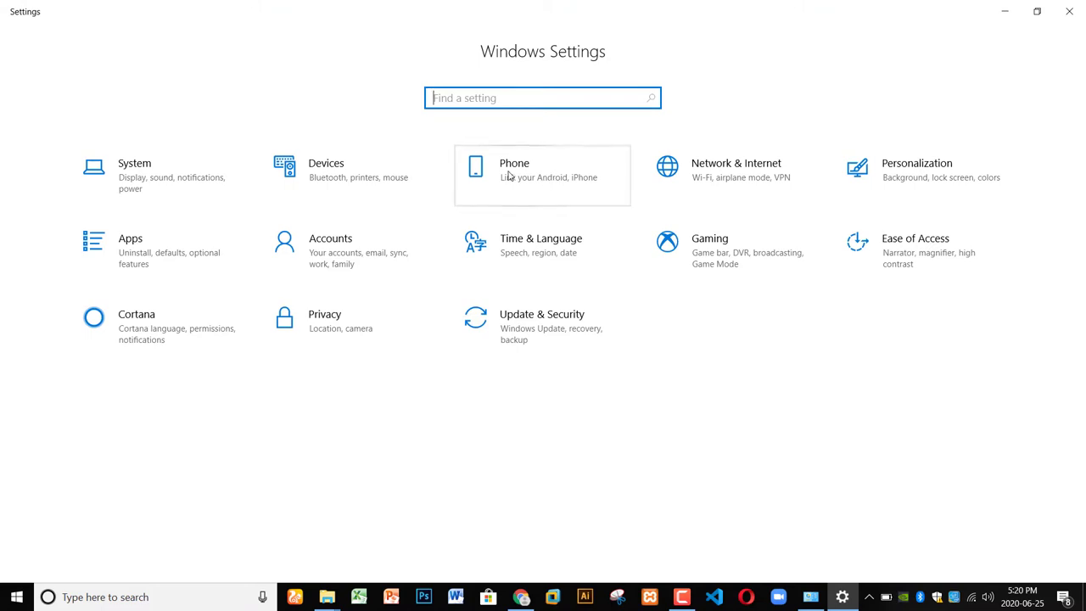
left_click(387, 175)
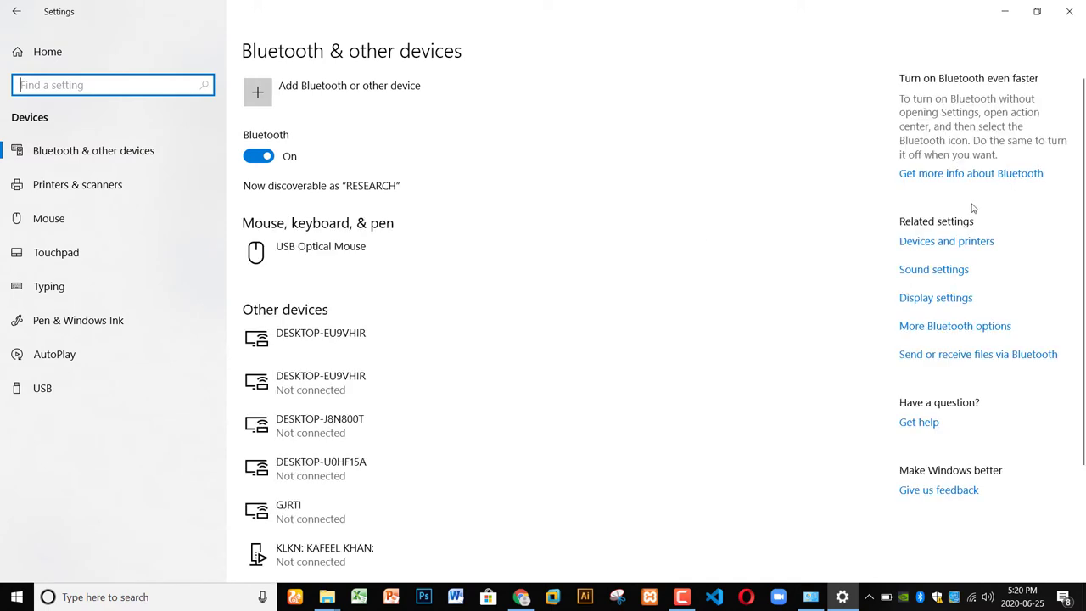
left_click(955, 245)
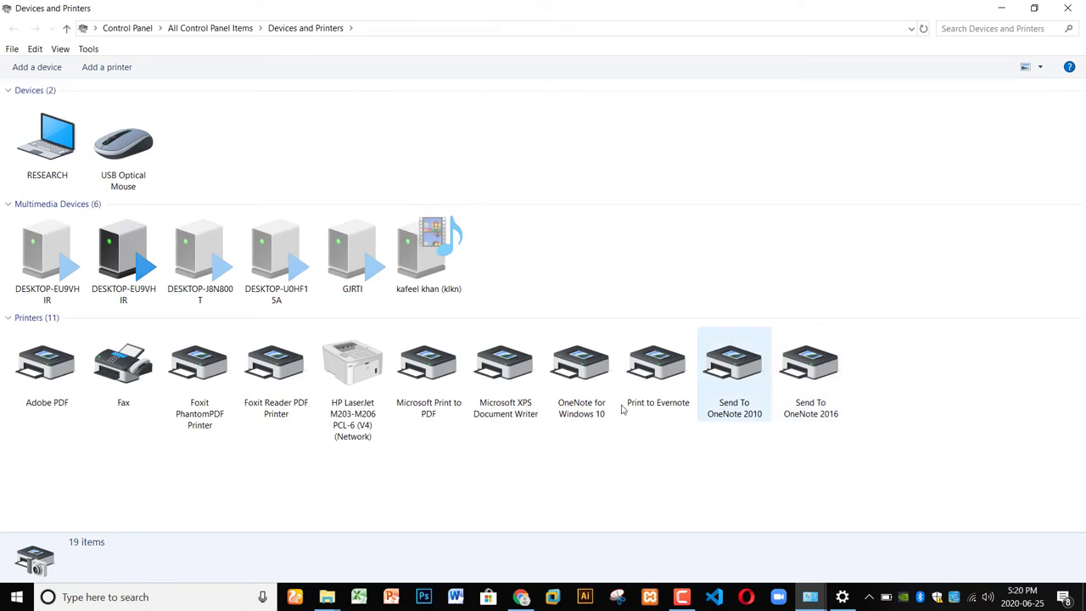
left_click(365, 373)
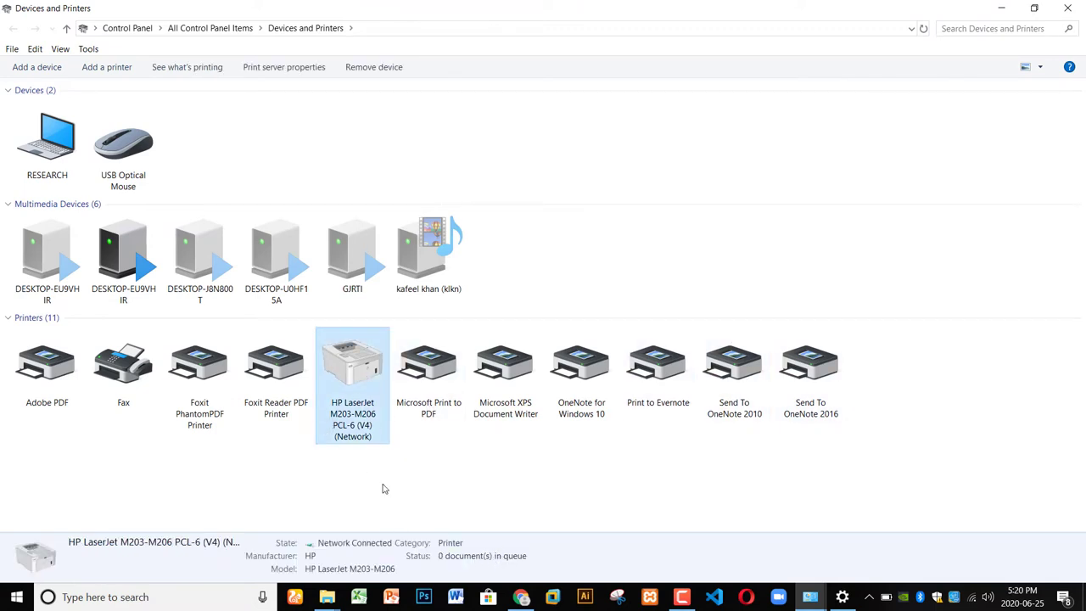
left_click(475, 483)
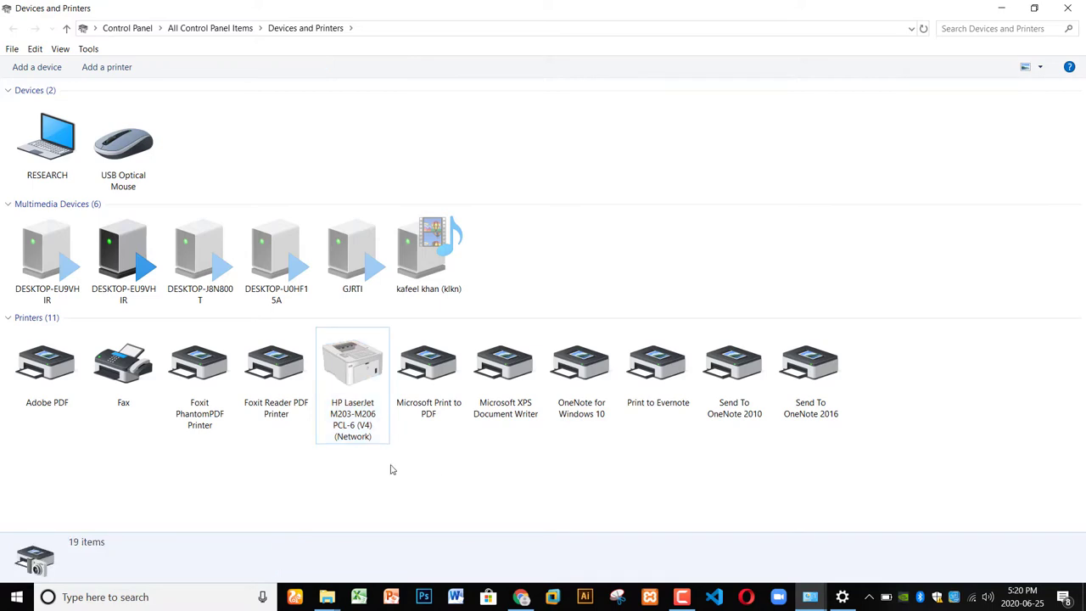
left_click(378, 428)
Open a blank Word document, enter the text "Network Printer Method 1" and start printing it.
left_click(455, 599)
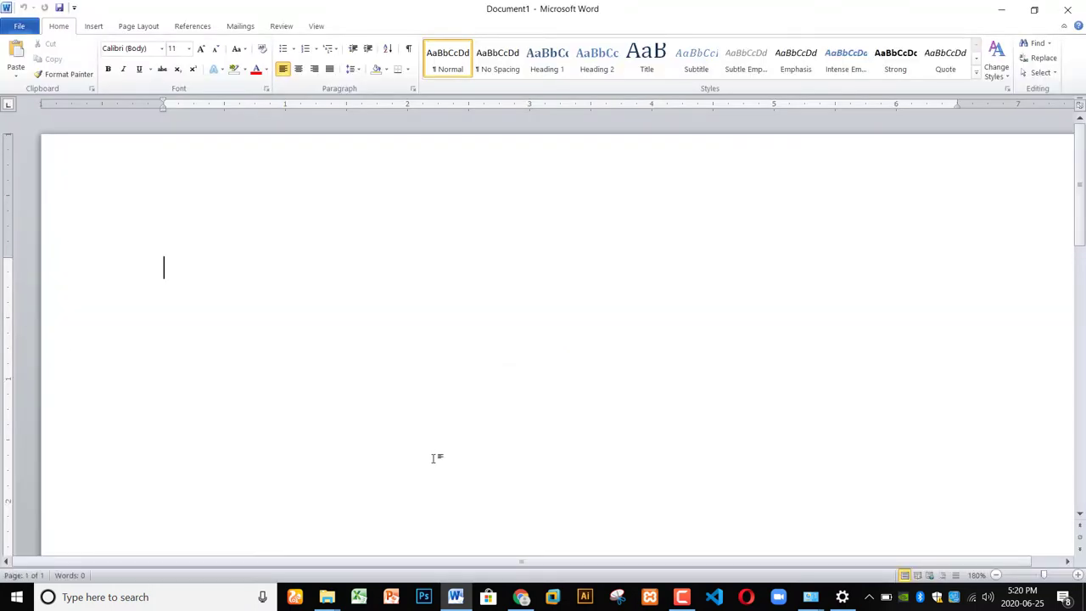
type("Network ")
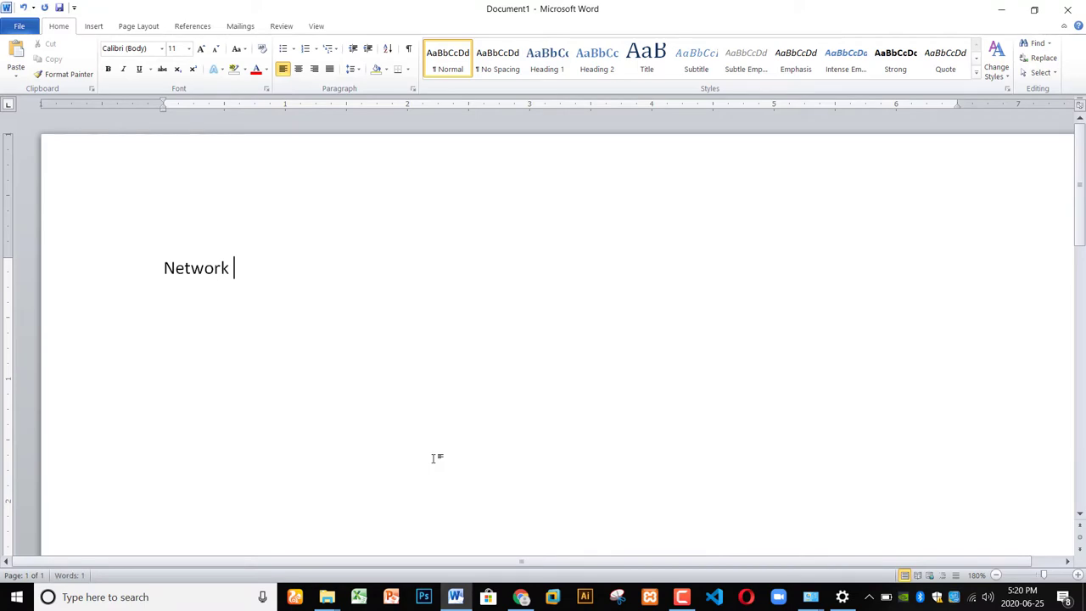
type("Printer Method")
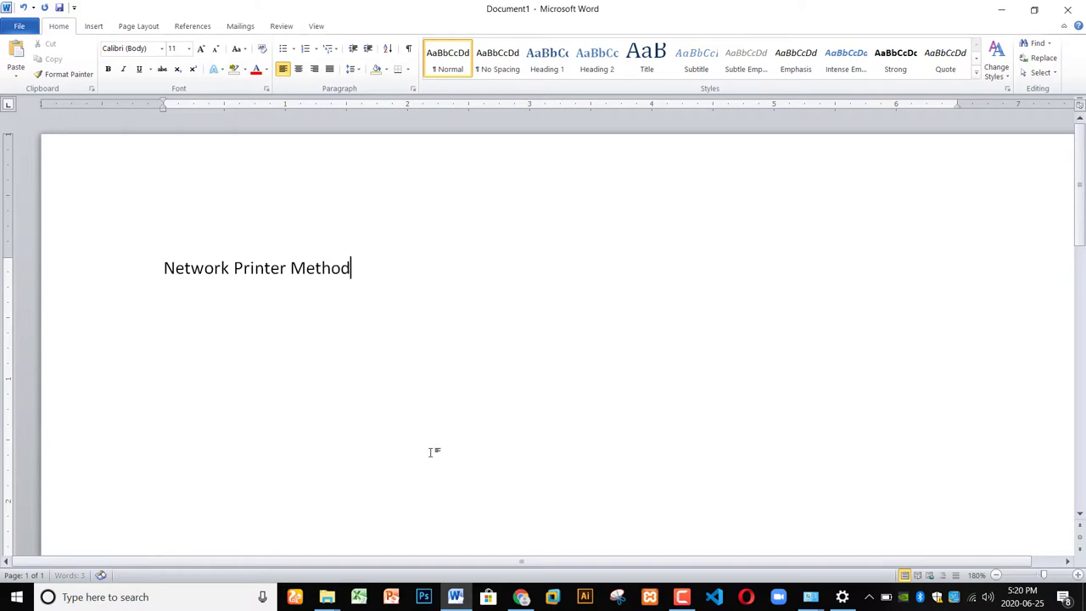
type(" 1")
key("ctrl+p")
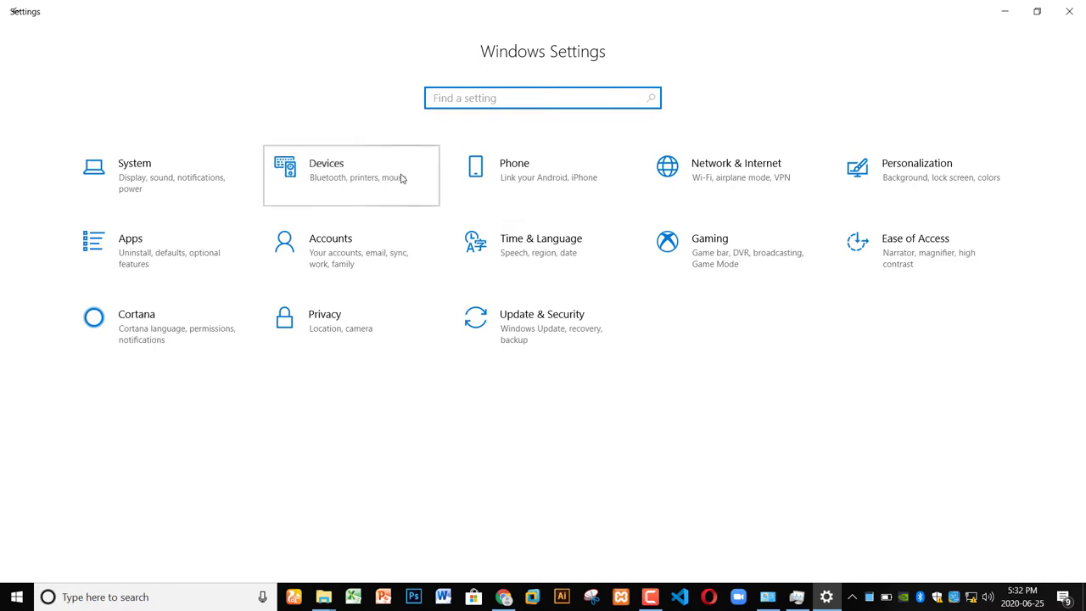
Open Devices and Printers through the Windows device settings and remove the HP LaserJet M203-M206 PCL-6 (V4) (Network) printer.
left_click(373, 179)
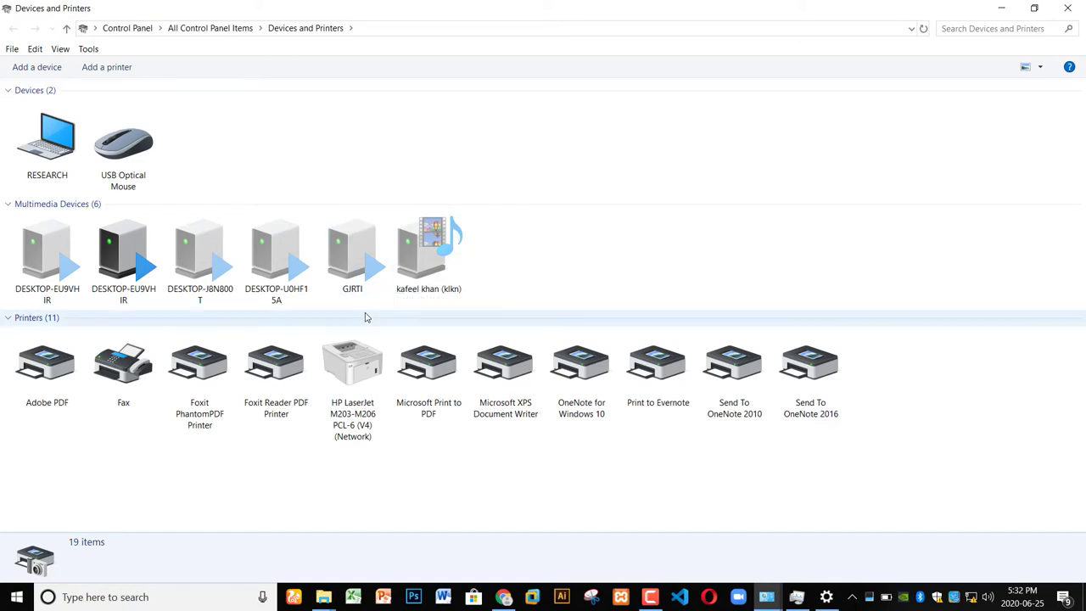
left_click(348, 367)
right_click(348, 367)
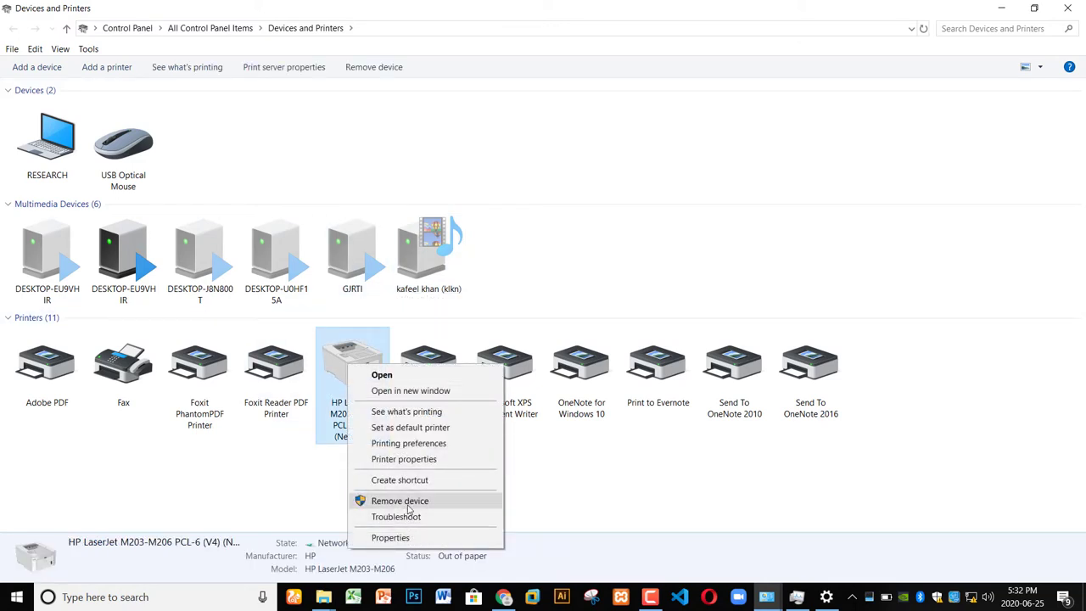
left_click(373, 500)
left_click(593, 305)
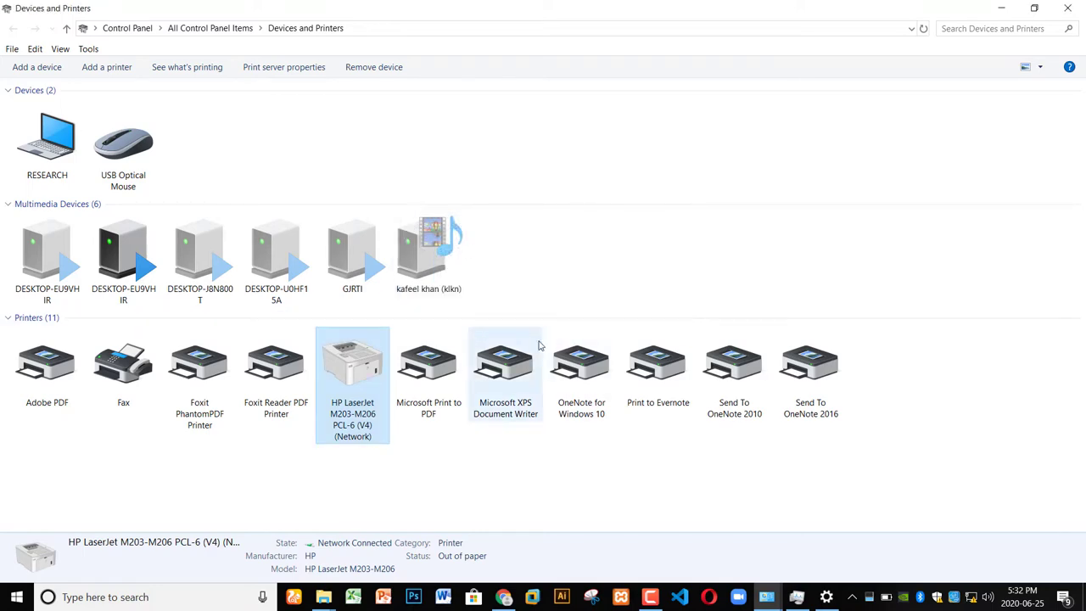
Close the Devices and Printers, Settings and This PC windows to return to the desktop.
left_click(1067, 8)
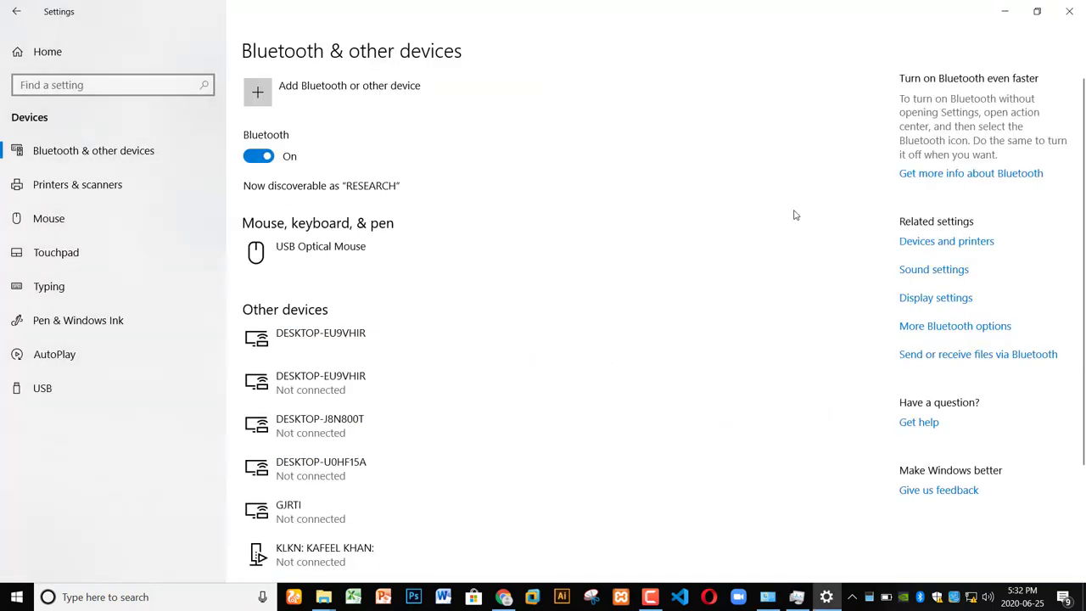
left_click(1069, 11)
left_click(1069, 8)
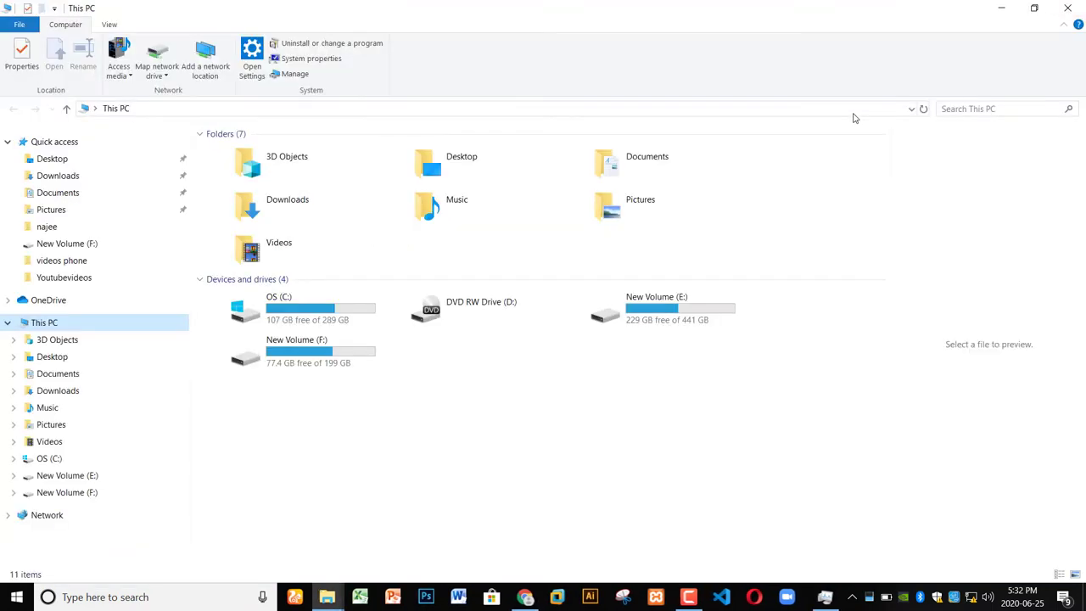
left_click(1068, 8)
Launch the LJM203-M206 installer from the desktop again and continue from its "Let's get started" page.
double_click(458, 92)
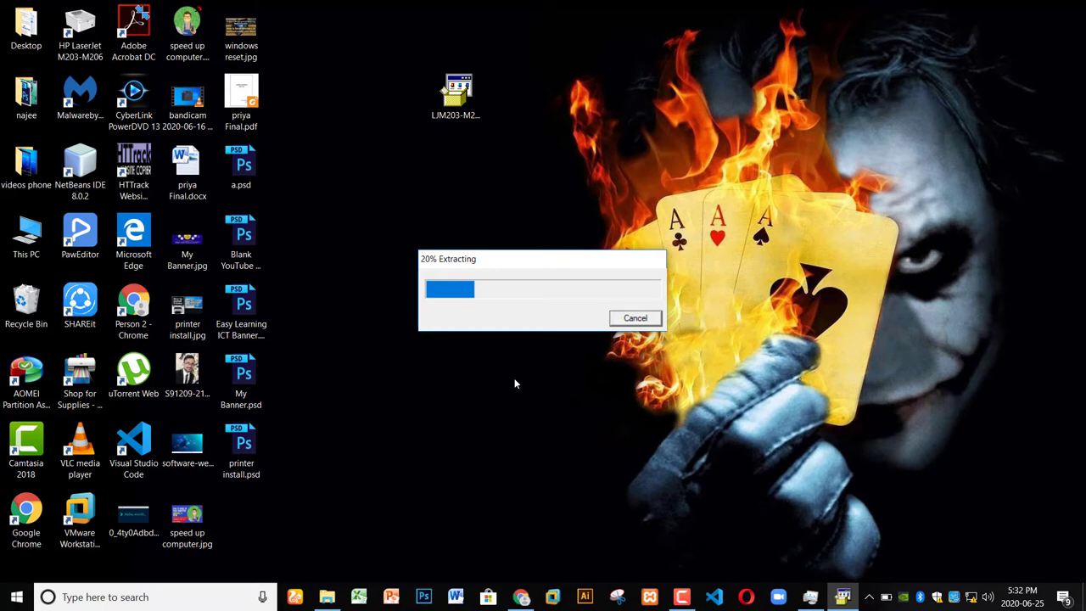
key("super")
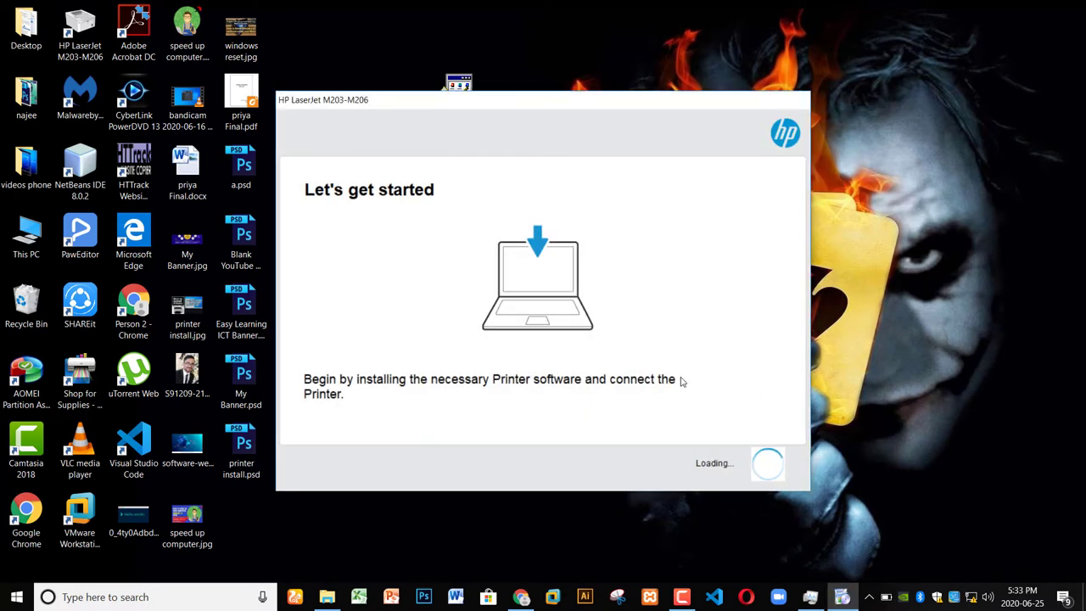
left_click(746, 462)
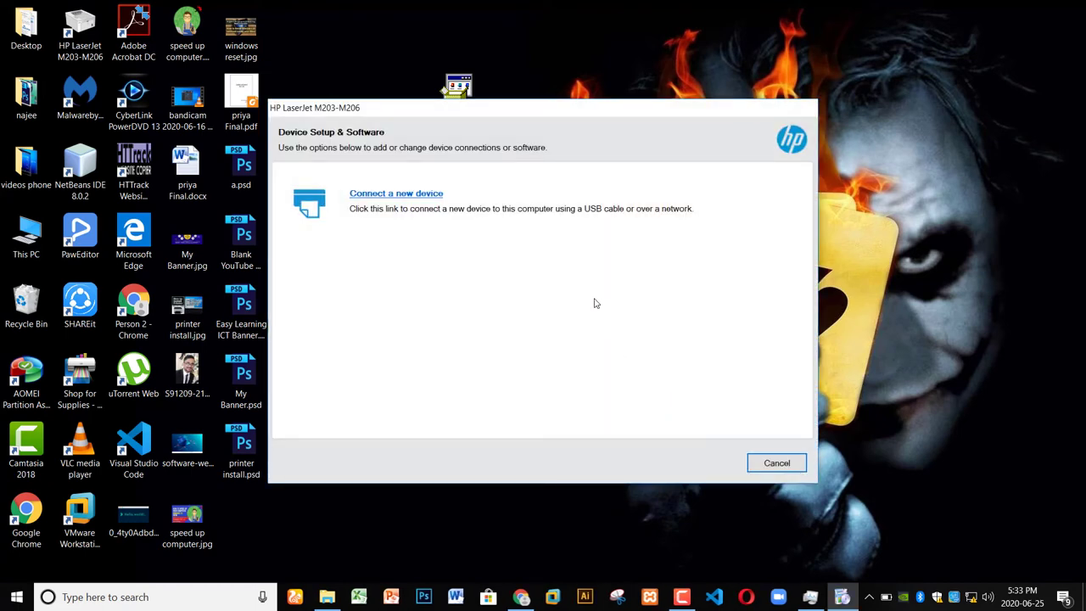
Choose to connect a new device with Manual Setup and proceed with the Wired Network (Ethernet cable) connection.
left_click(409, 196)
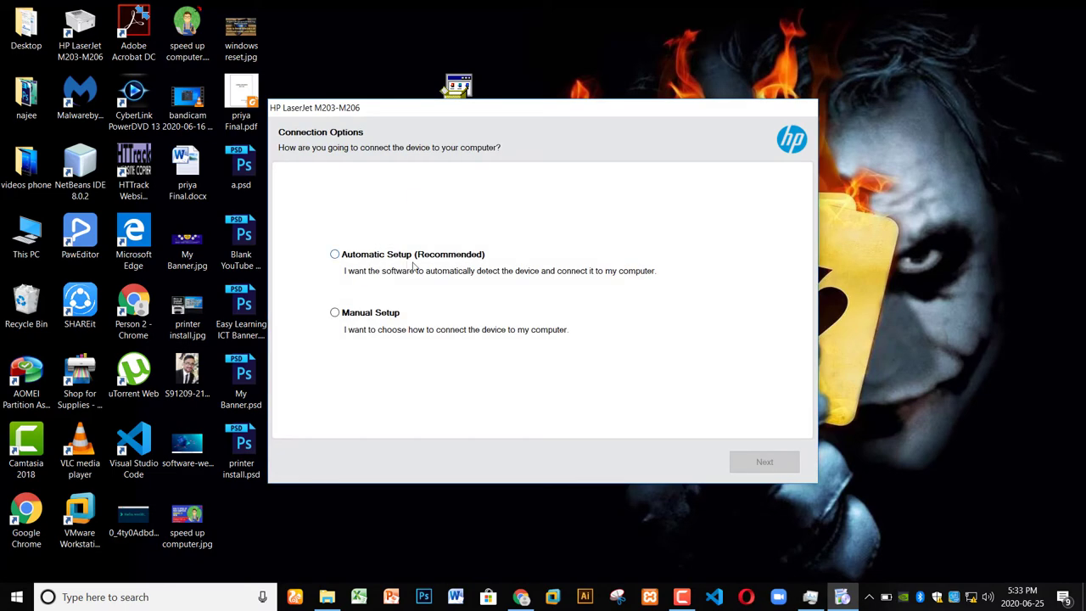
left_click(375, 313)
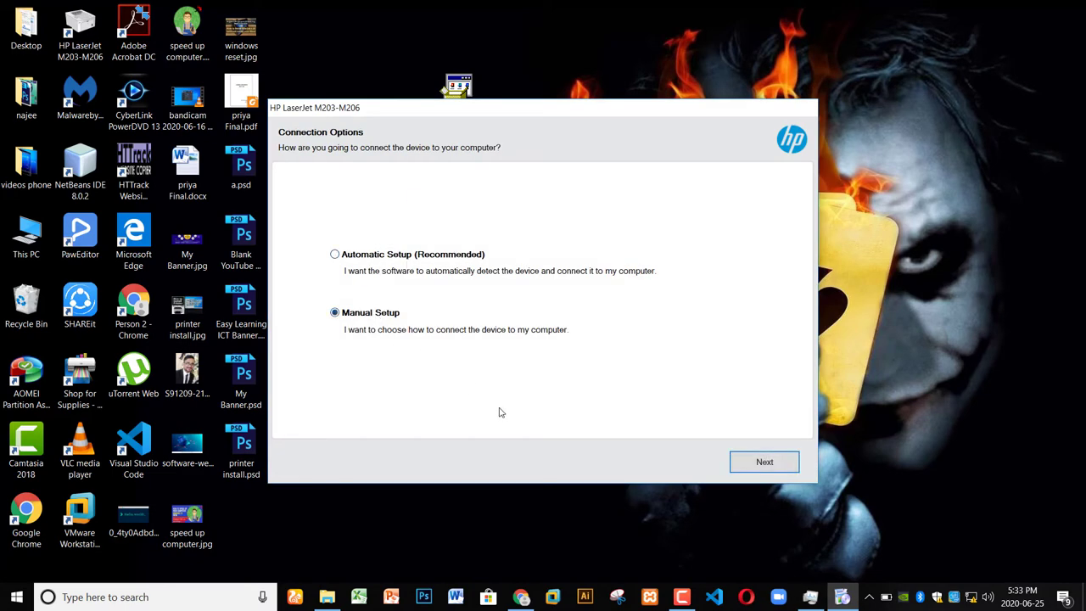
left_click(748, 463)
left_click(361, 265)
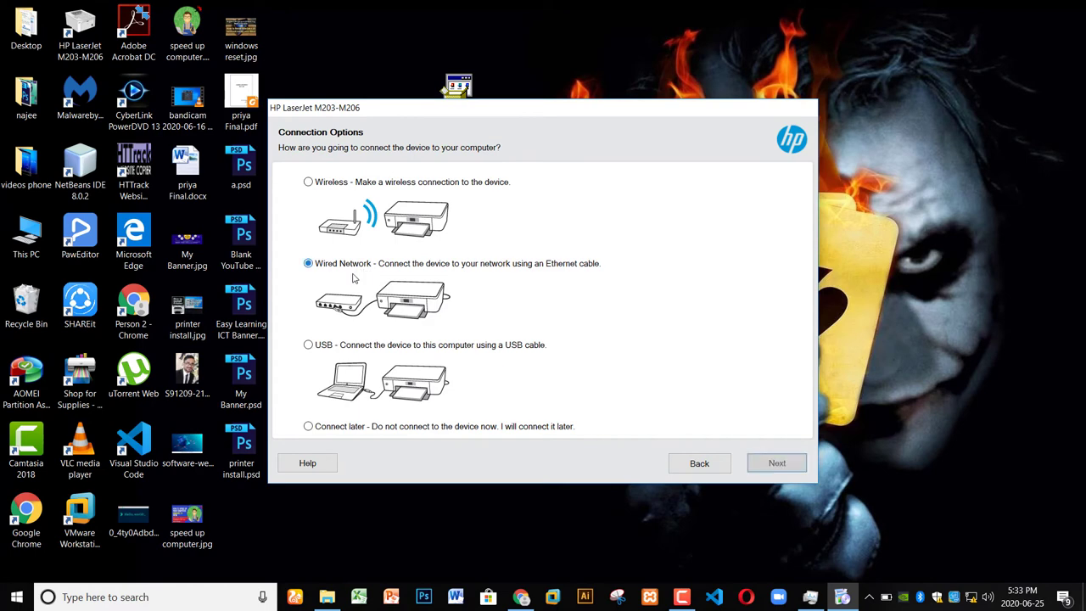
left_click(770, 471)
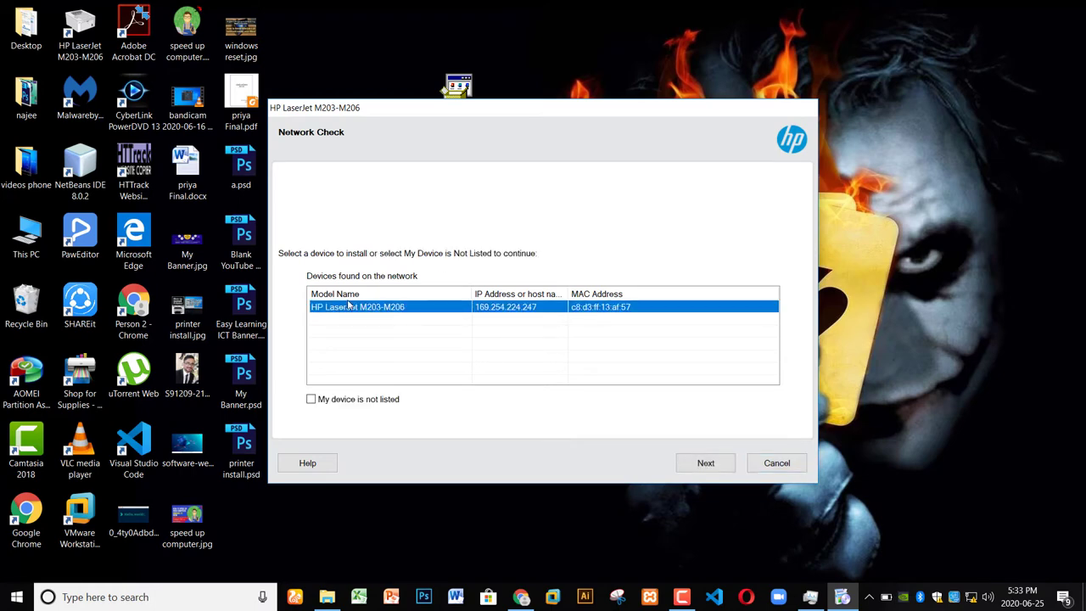
Install the HP LaserJet M203-M206 selected among the devices found in the Network Check.
left_click_drag(407, 114, 528, 122)
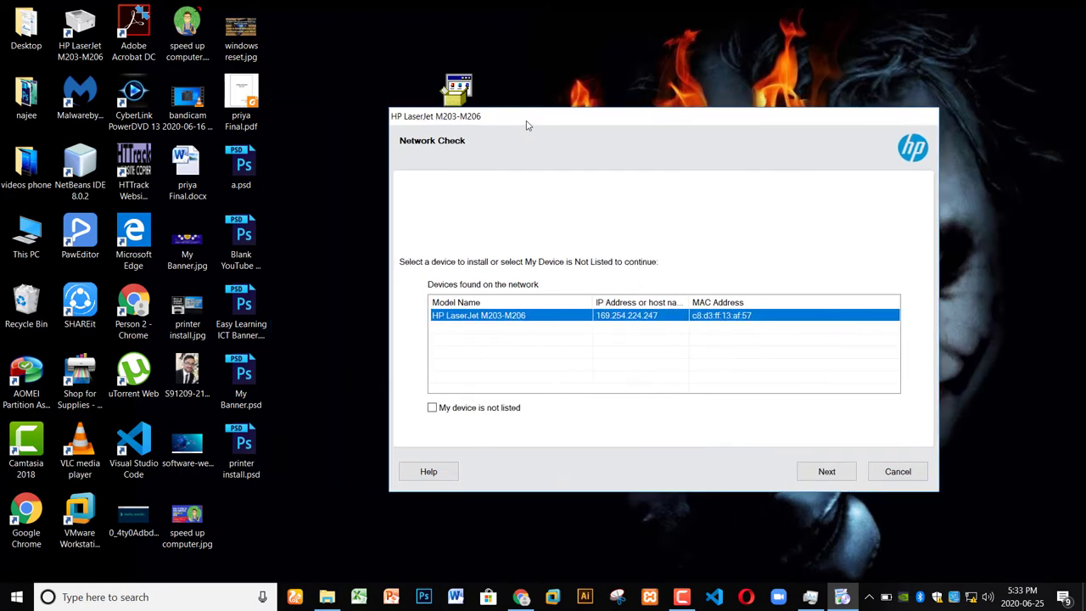
left_click(815, 473)
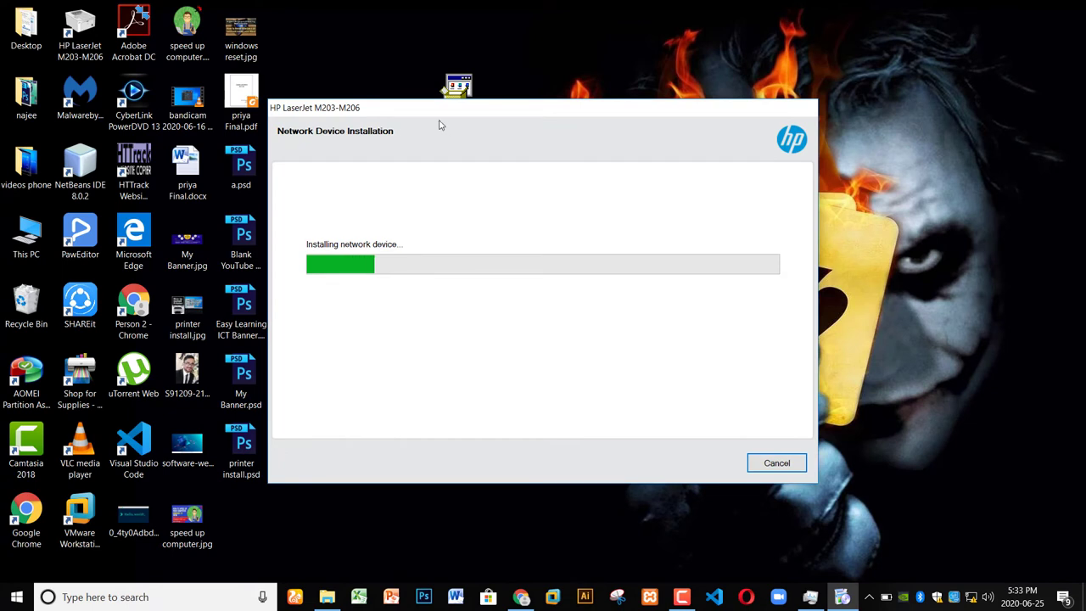
left_click_drag(441, 123, 558, 162)
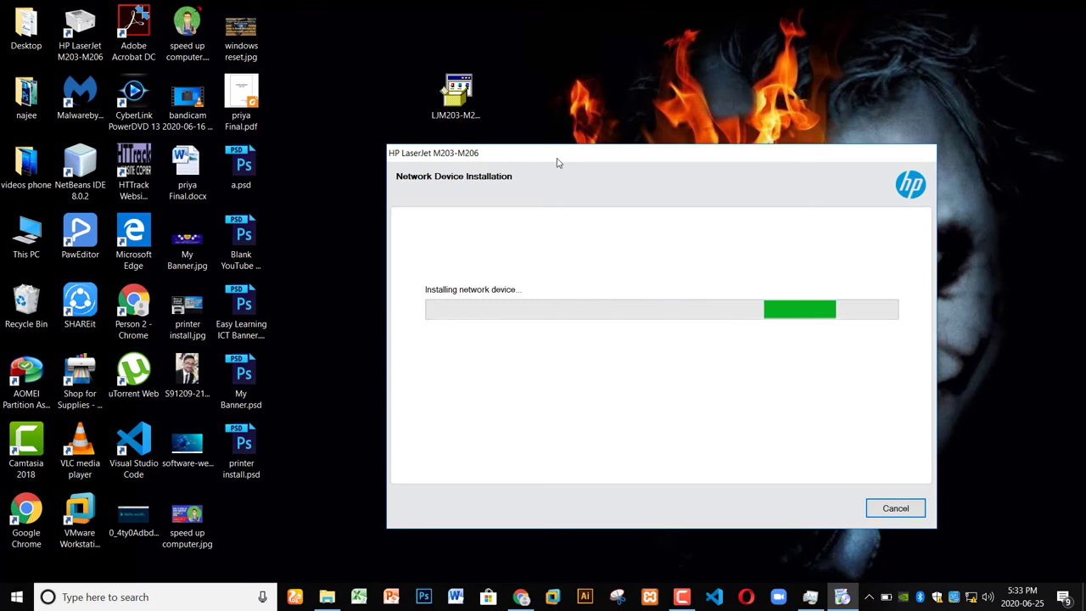
left_click_drag(557, 162, 455, 166)
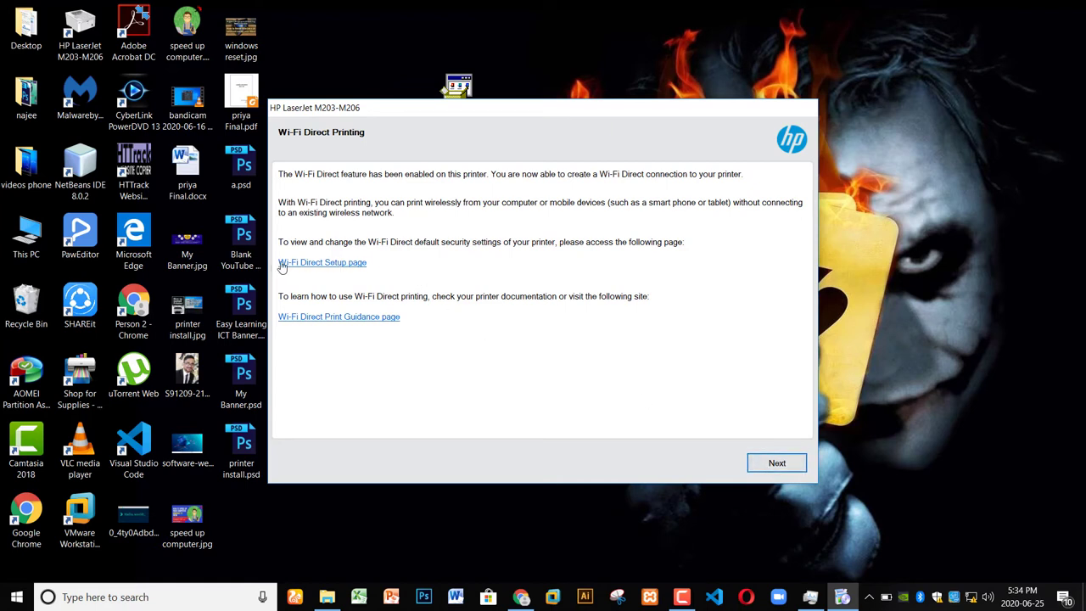
Continue past the Wi-Fi Direct Printing information, then finish the setup with "In the home for personal use" as the device's primary use.
left_click(775, 463)
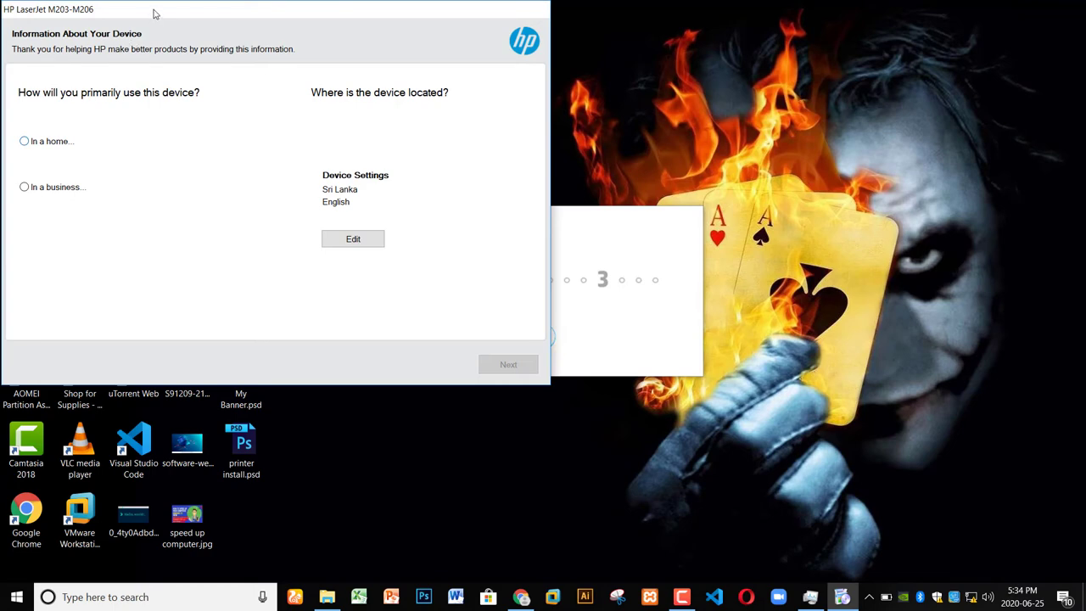
left_click_drag(154, 12, 246, 152)
left_click(154, 285)
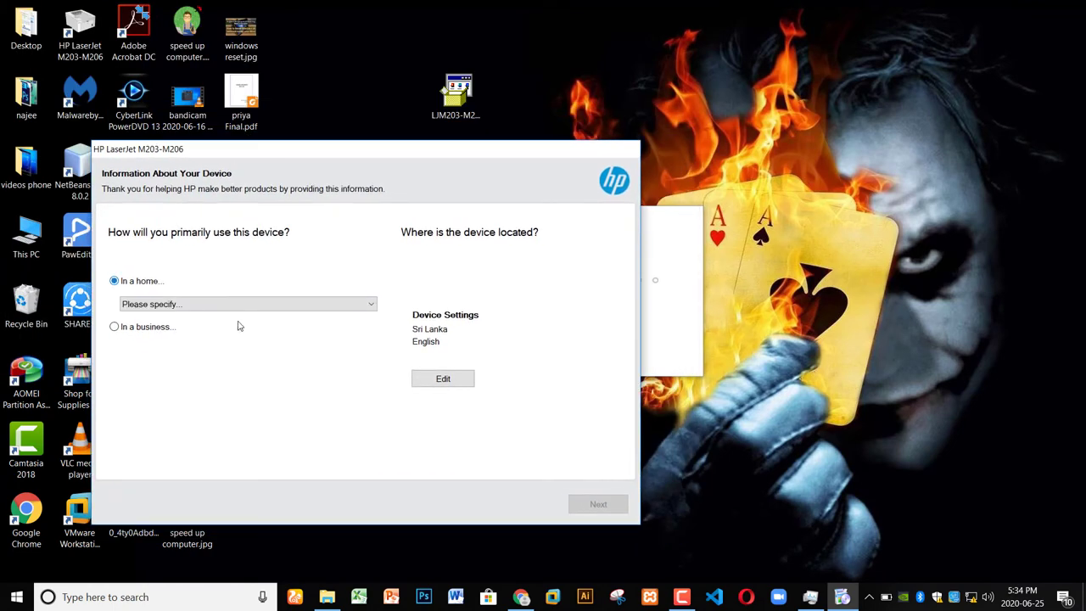
left_click(229, 307)
left_click(229, 316)
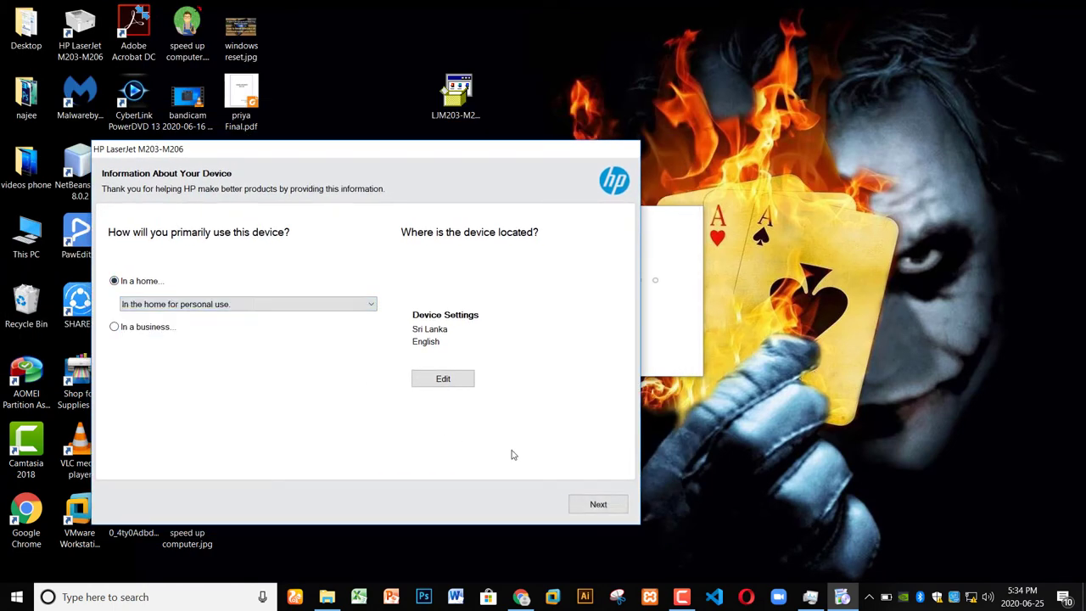
left_click(594, 502)
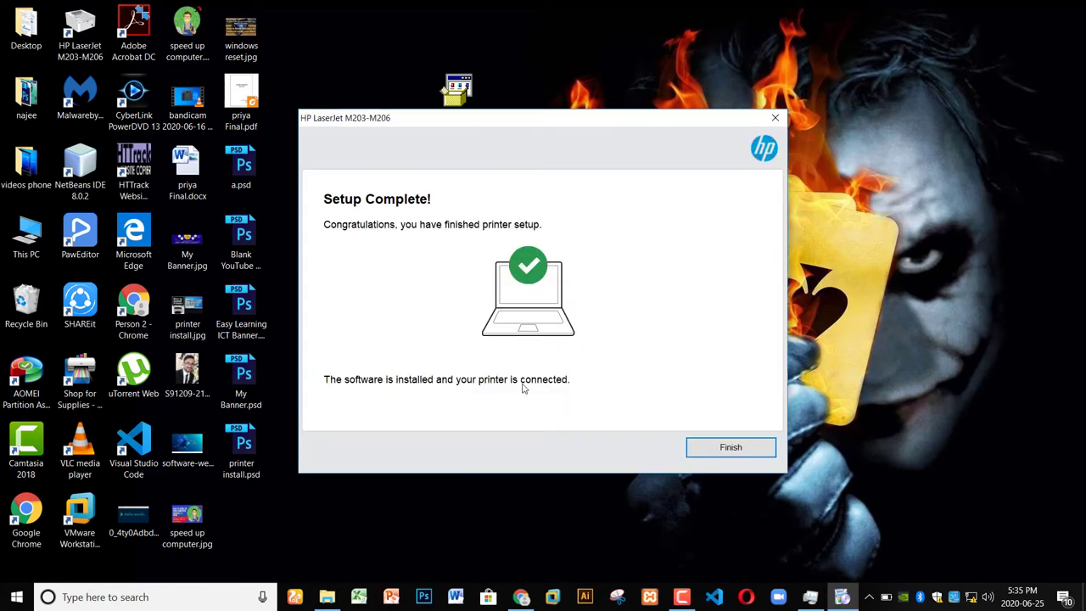
left_click(705, 452)
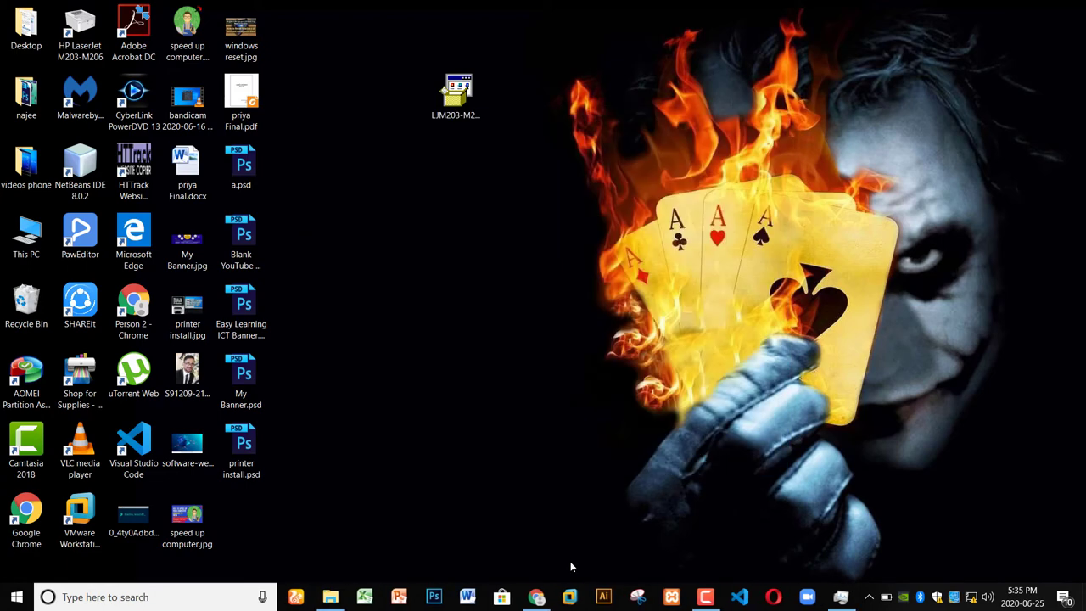
Open Microsoft Word and write "Network Printer Method 2 Manual" in the blank document.
left_click(478, 603)
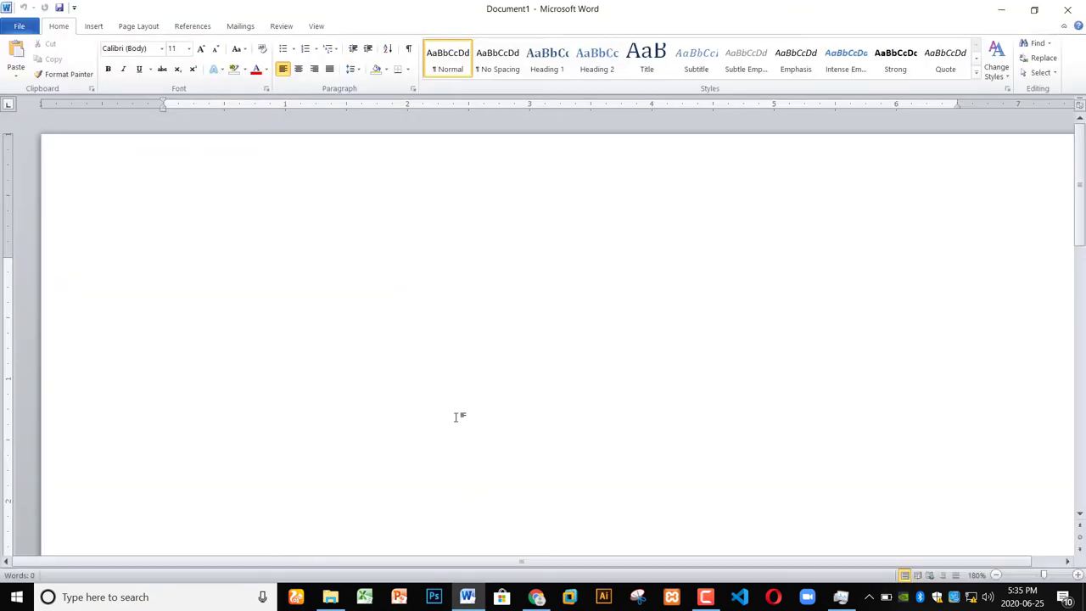
type("Network ")
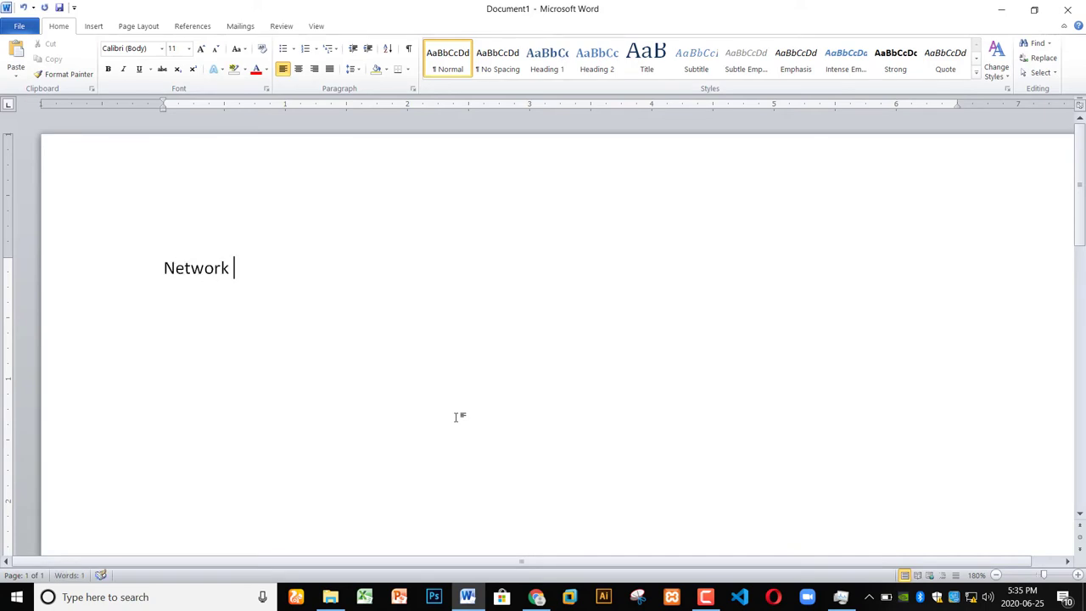
type("Printer Method 2")
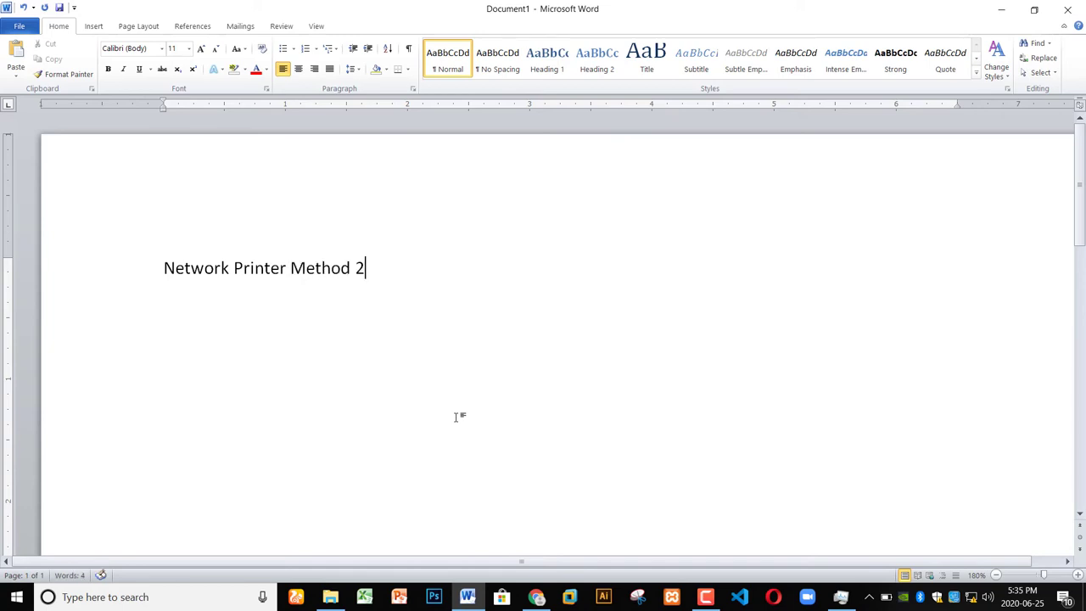
key("ctrl+p")
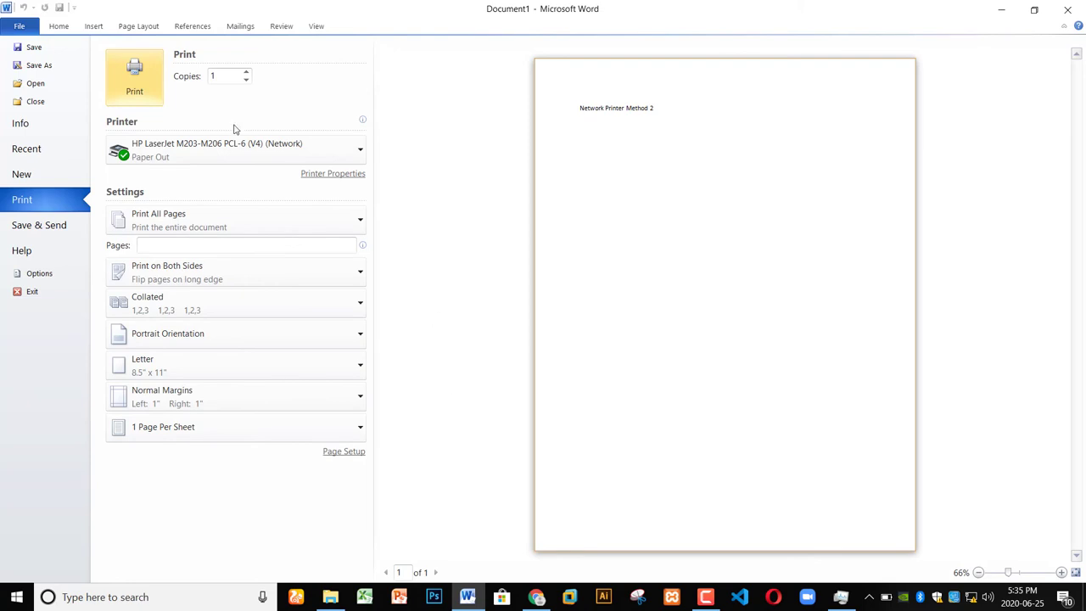
left_click(55, 24)
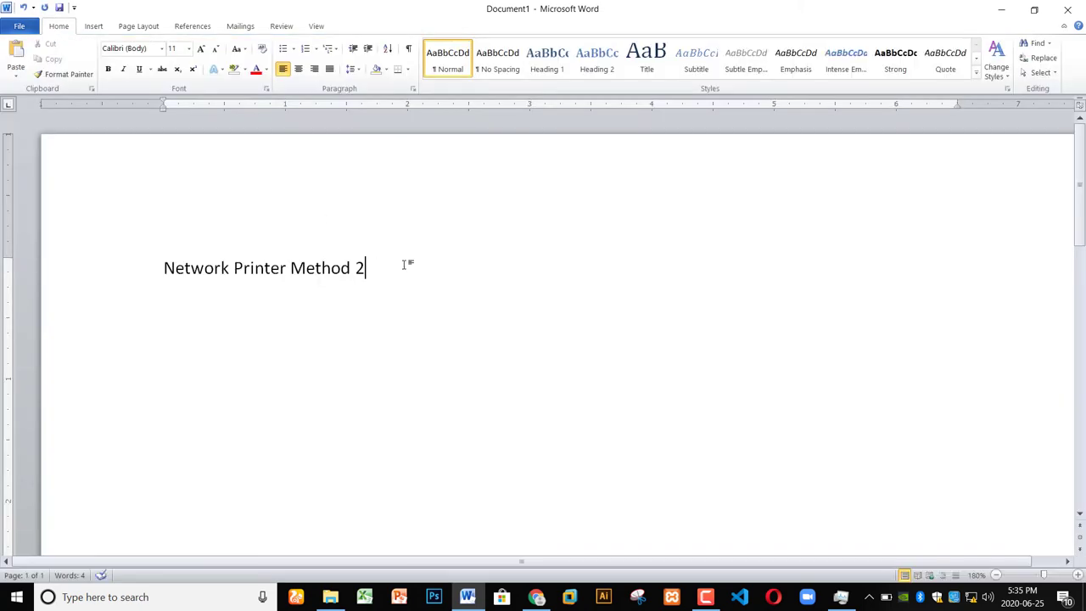
type("Manu")
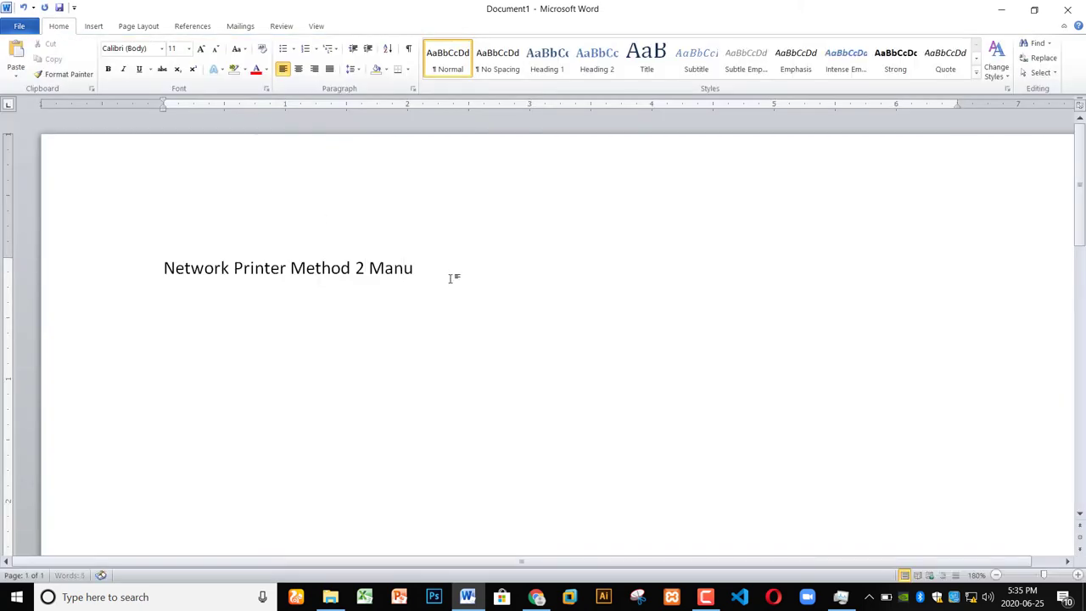
type("al")
Prepare to print the document with HP LaserJet M203-M206 PCL-6 (V4) (Network) as the printer.
key("ctrl+p")
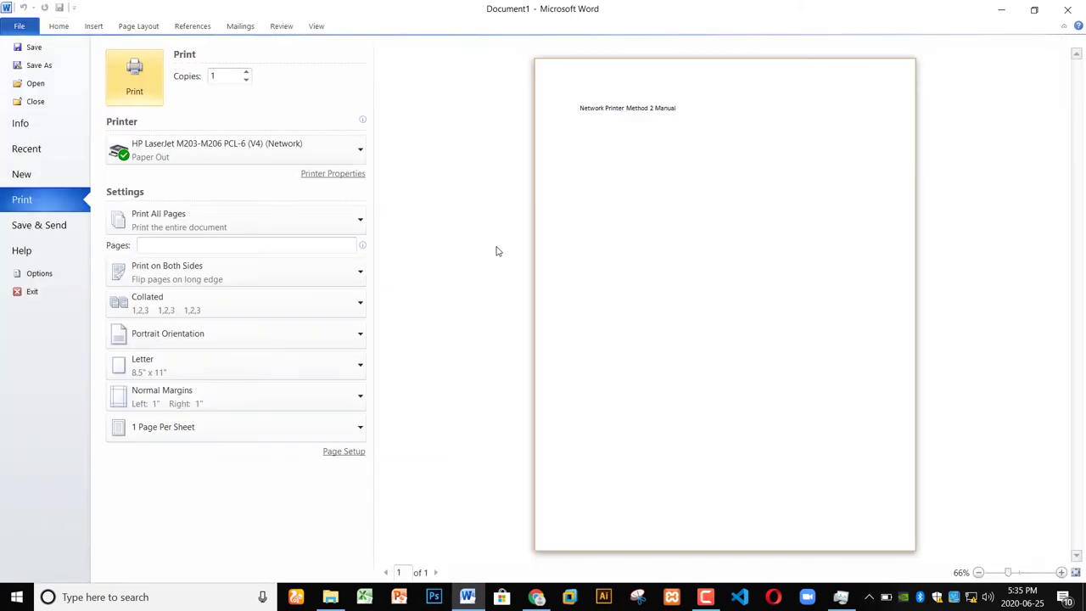
left_click(229, 145)
left_click(136, 157)
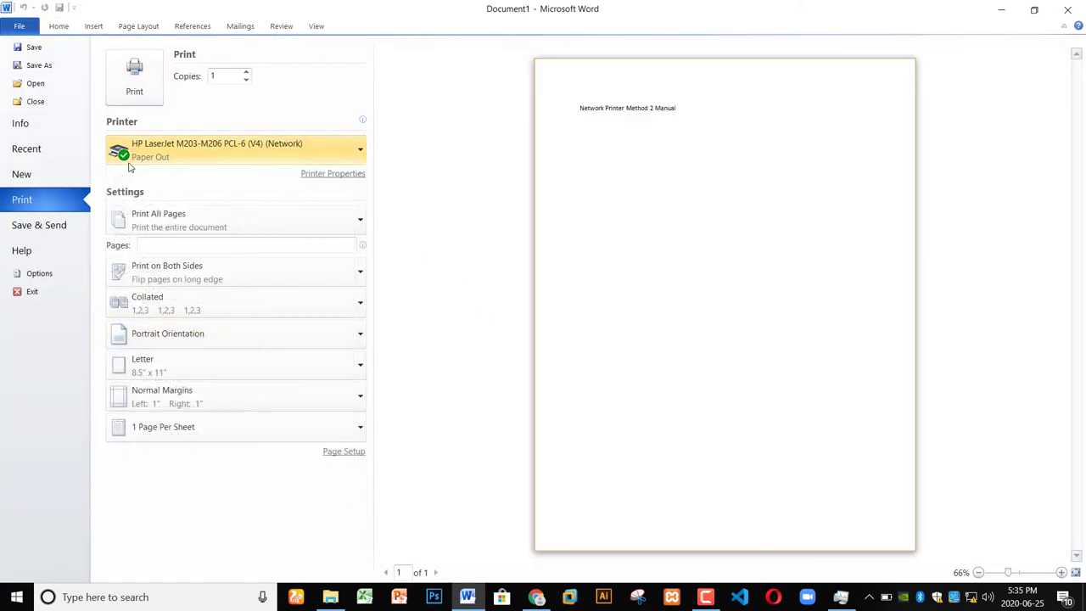